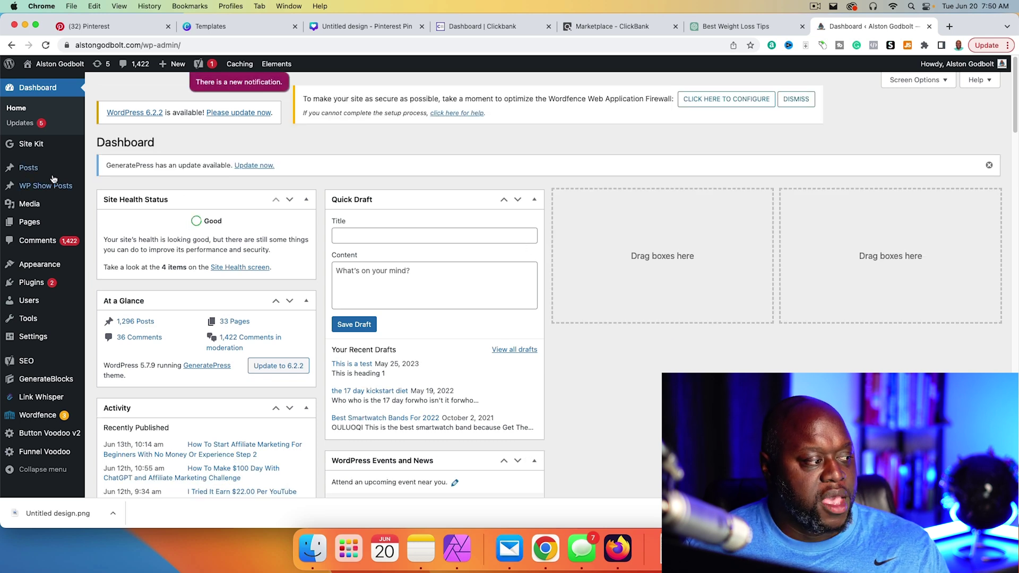
# Step: Start a new WordPress post and give it the ChatGPT article's title, "10 Best Ways for Women Over 50 to Lose Weight and Stay Healthy"
pyautogui.moveTo(27, 172)
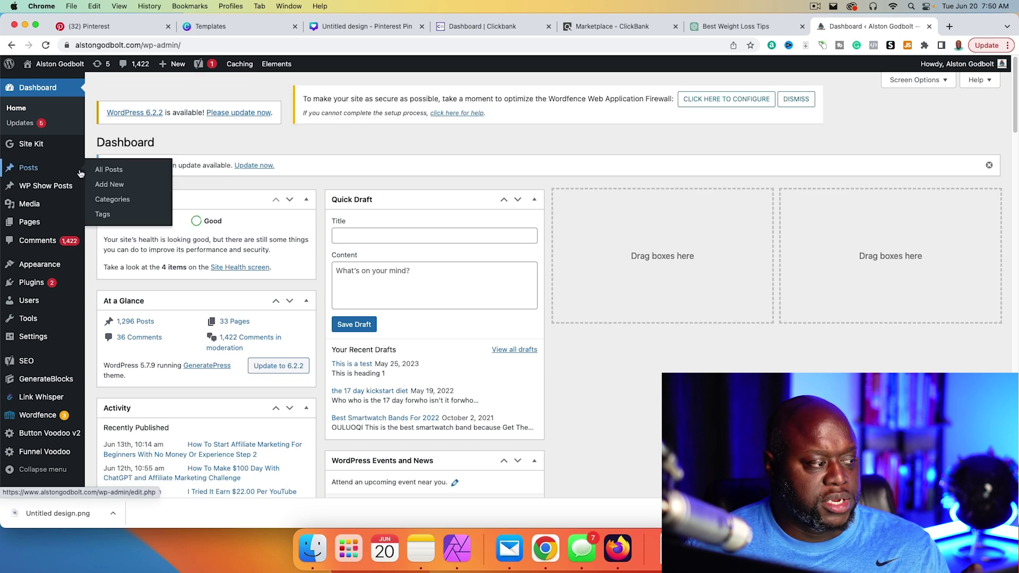
pyautogui.click(109, 185)
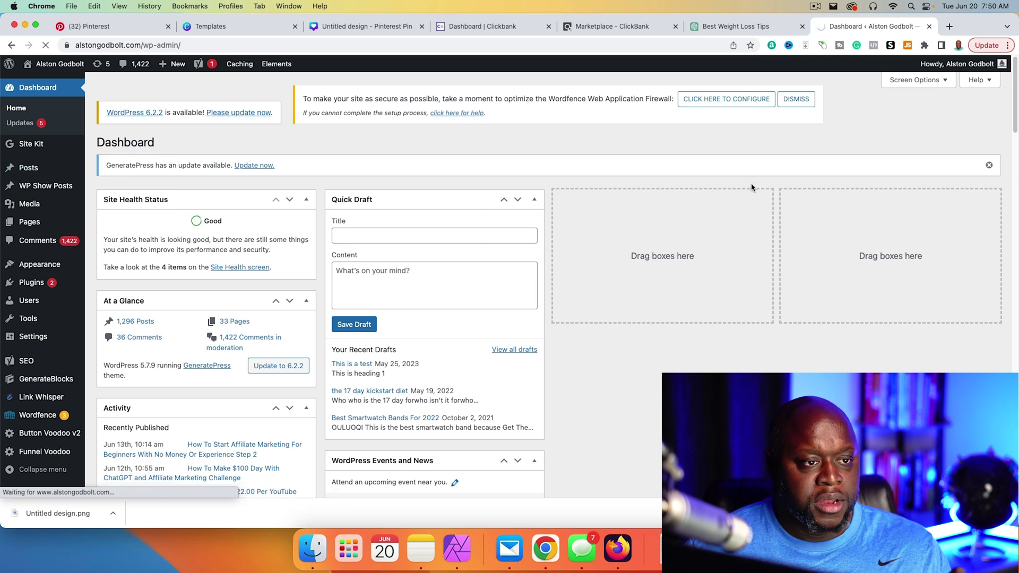
pyautogui.click(736, 27)
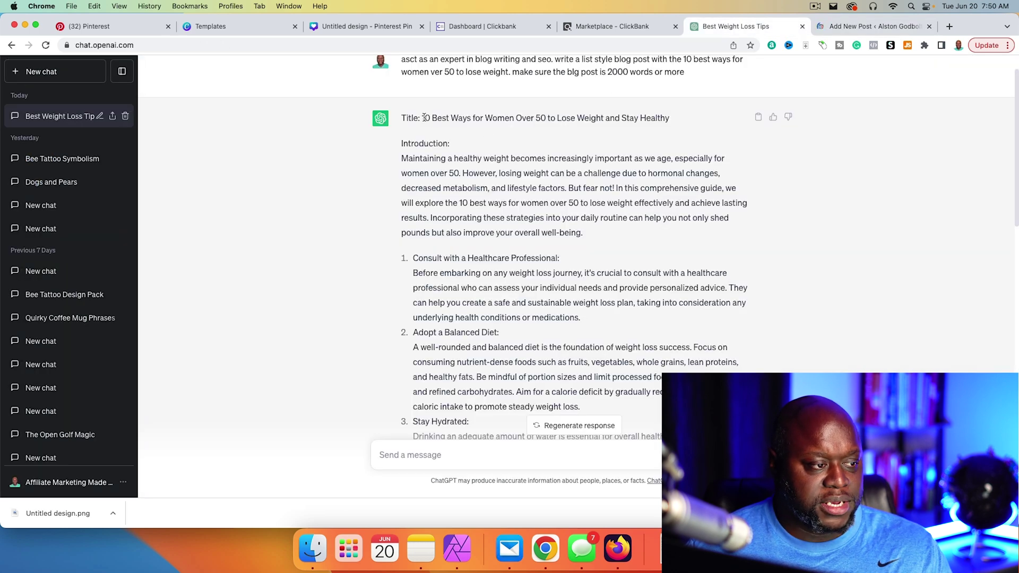
pyautogui.moveTo(422, 118); pyautogui.dragTo(673, 121)
pyautogui.rightClick(656, 117)
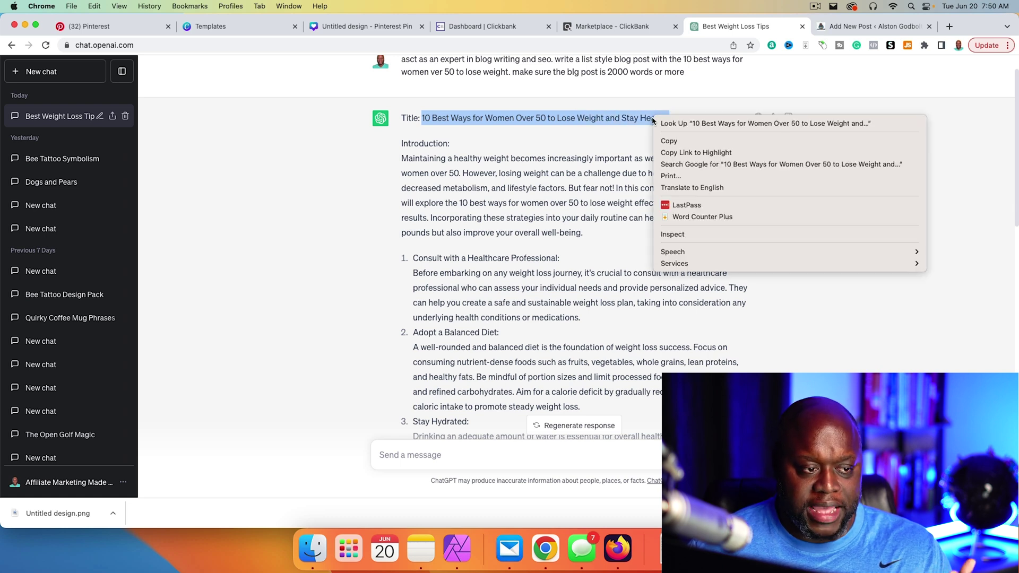
pyautogui.click(669, 140)
pyautogui.click(871, 27)
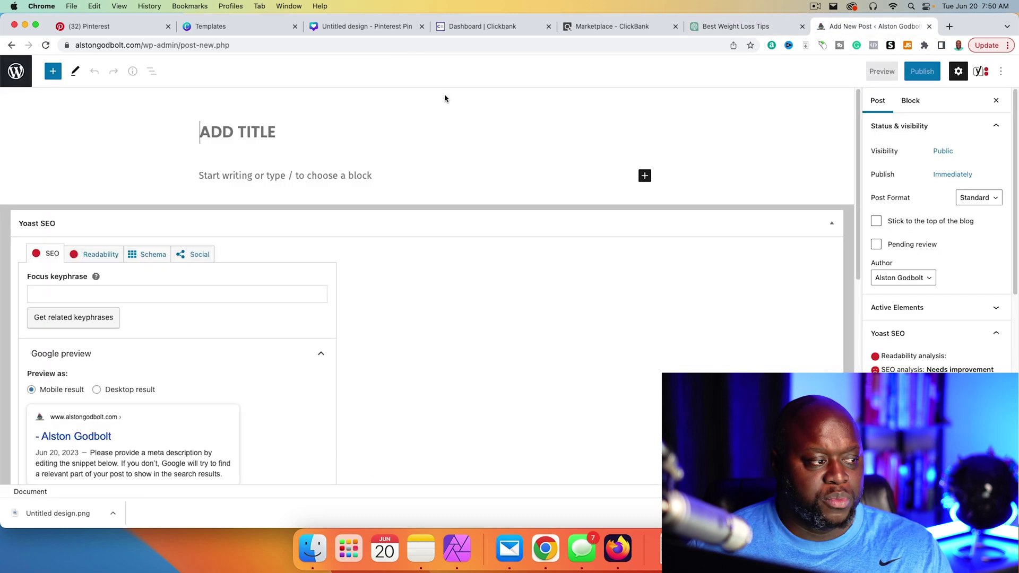
pyautogui.click(241, 132)
pyautogui.press('super+v')
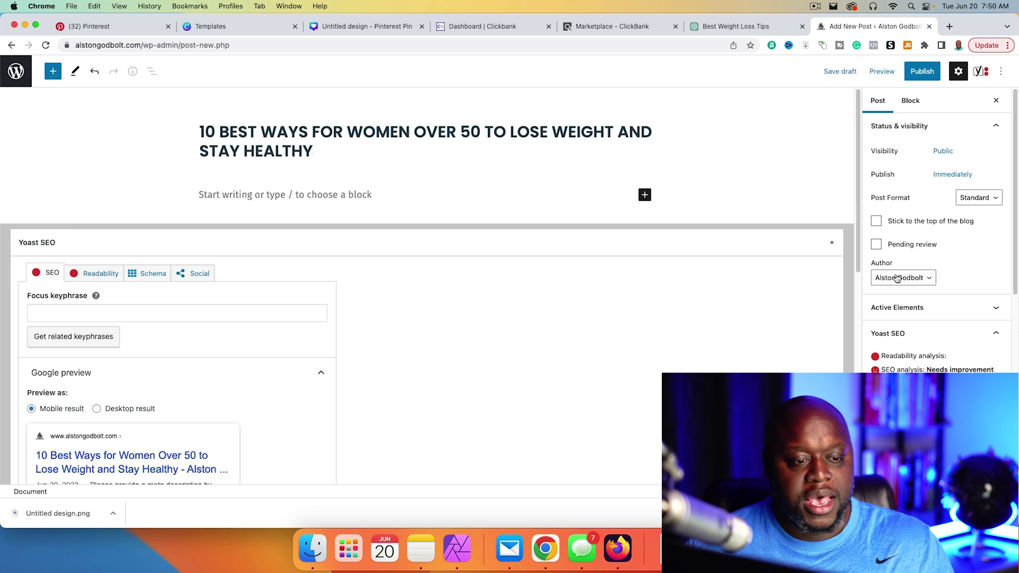
# Step: Collapse the post's Yoast SEO section and copy the ChatGPT article from the introduction text through the conclusion into the post body
pyautogui.click(835, 244)
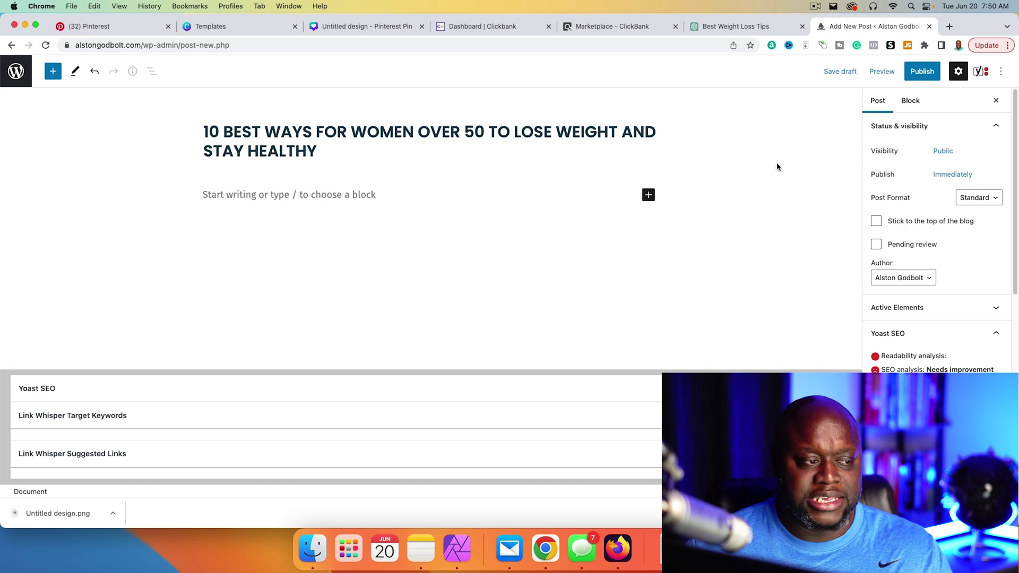
pyautogui.click(716, 28)
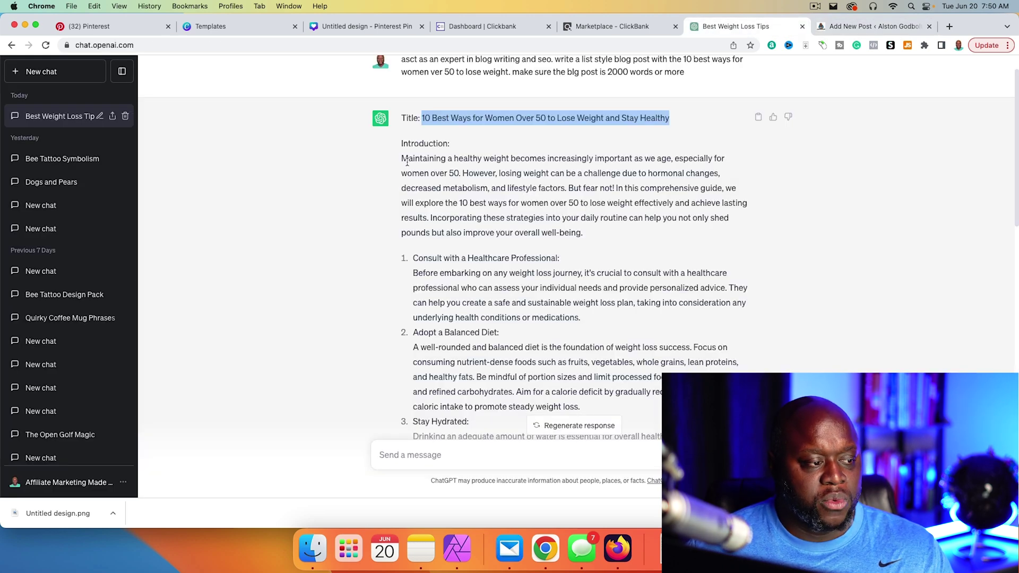
pyautogui.moveTo(402, 161); pyautogui.dragTo(635, 373)
pyautogui.scroll(-7, 608, 251)
pyautogui.scroll(-8, 608, 251)
pyautogui.rightClick(512, 158)
pyautogui.click(530, 182)
pyautogui.click(870, 26)
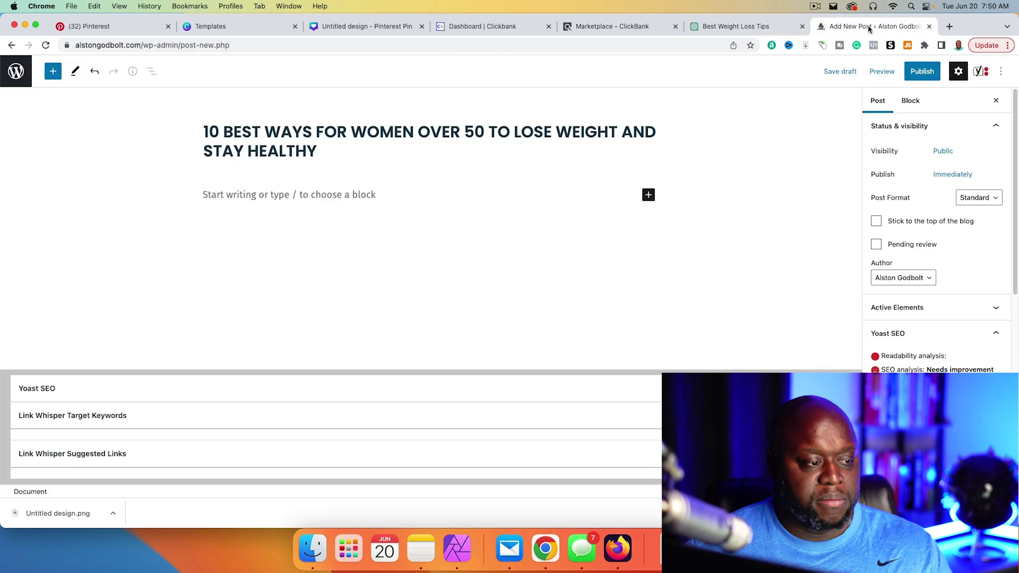
pyautogui.click(337, 201)
pyautogui.press('super+v')
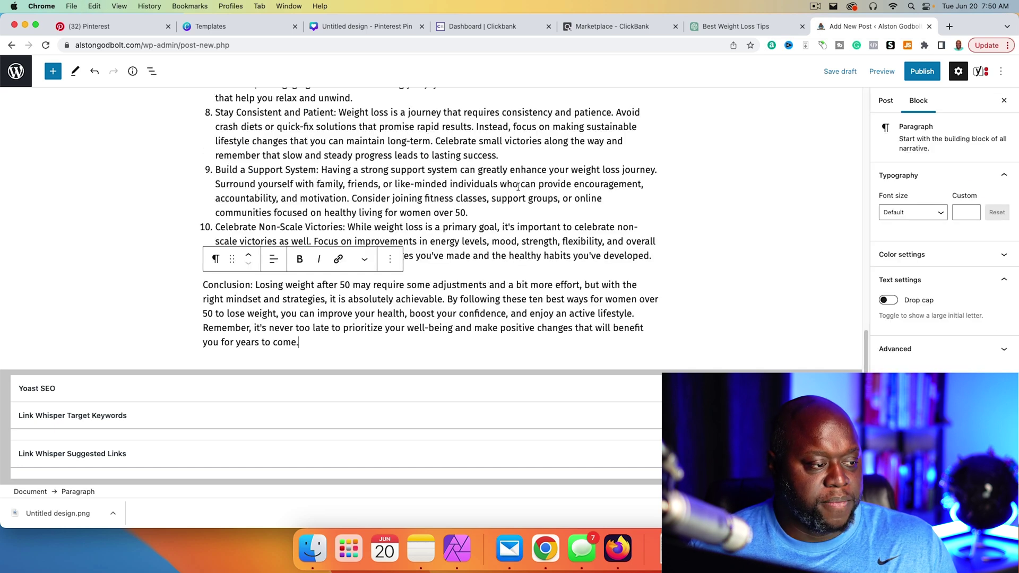
# Step: Add a new paragraph reading "Click here" between the introduction and the numbered list
pyautogui.scroll(5, 530, 182)
pyautogui.scroll(7, 530, 182)
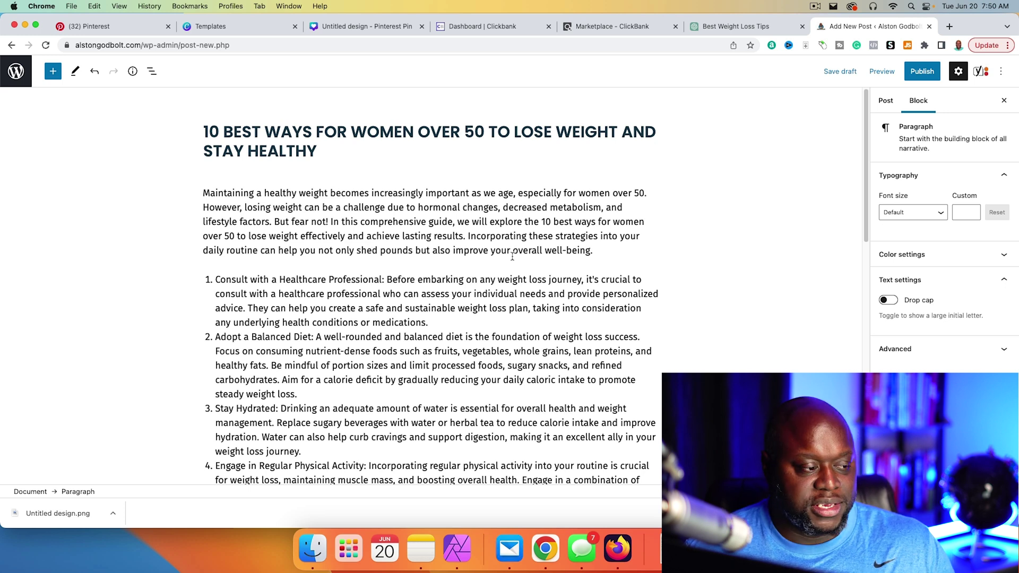
pyautogui.scroll(-4, 482, 273)
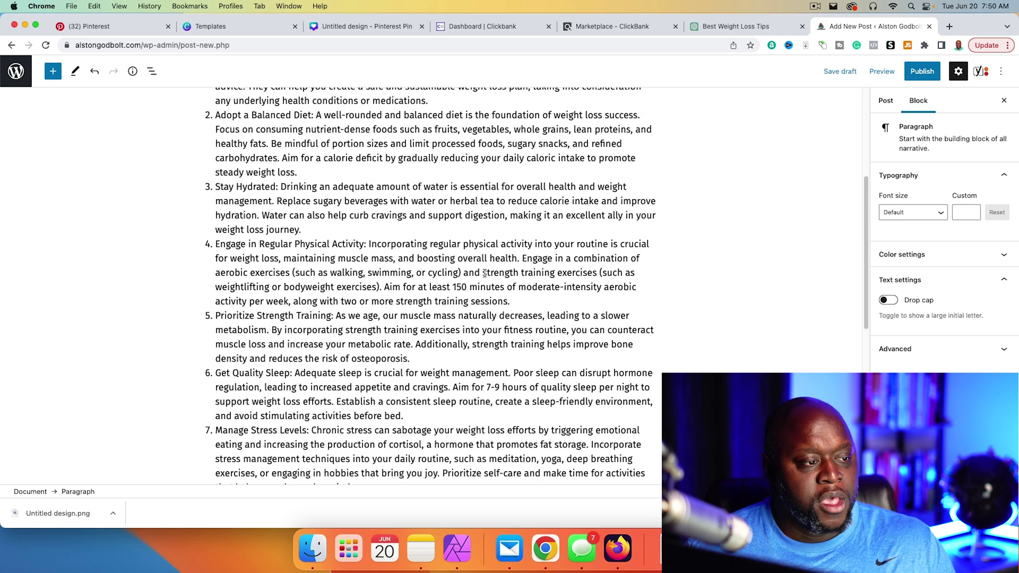
pyautogui.scroll(4, 485, 273)
pyautogui.click(626, 252)
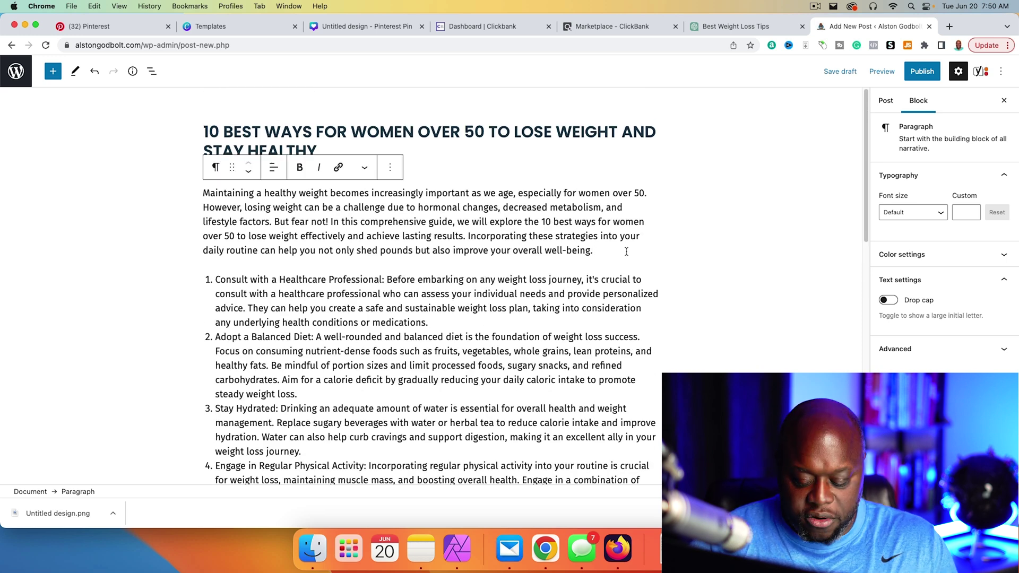
pyautogui.press('Return')
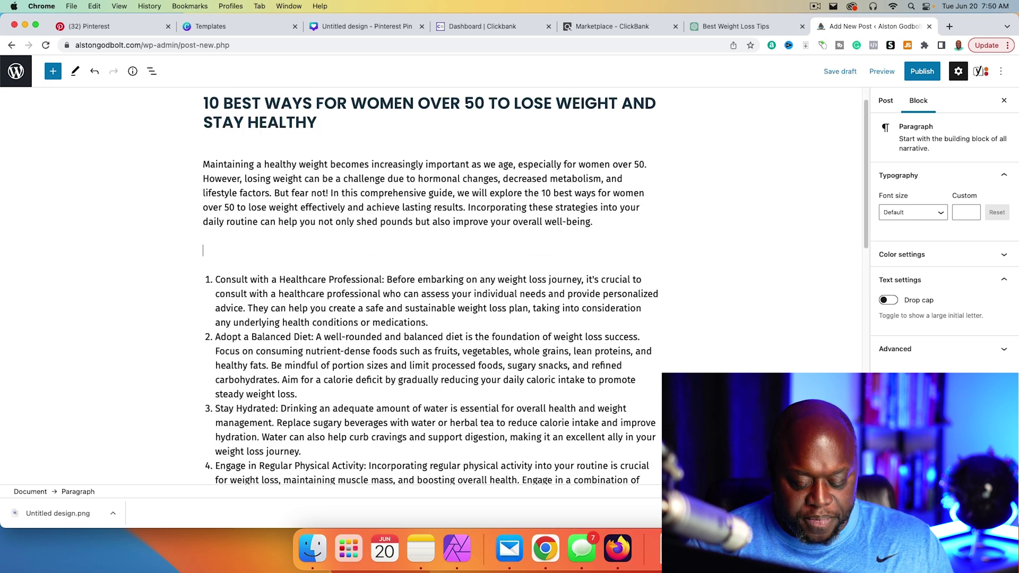
pyautogui.write('Click here')
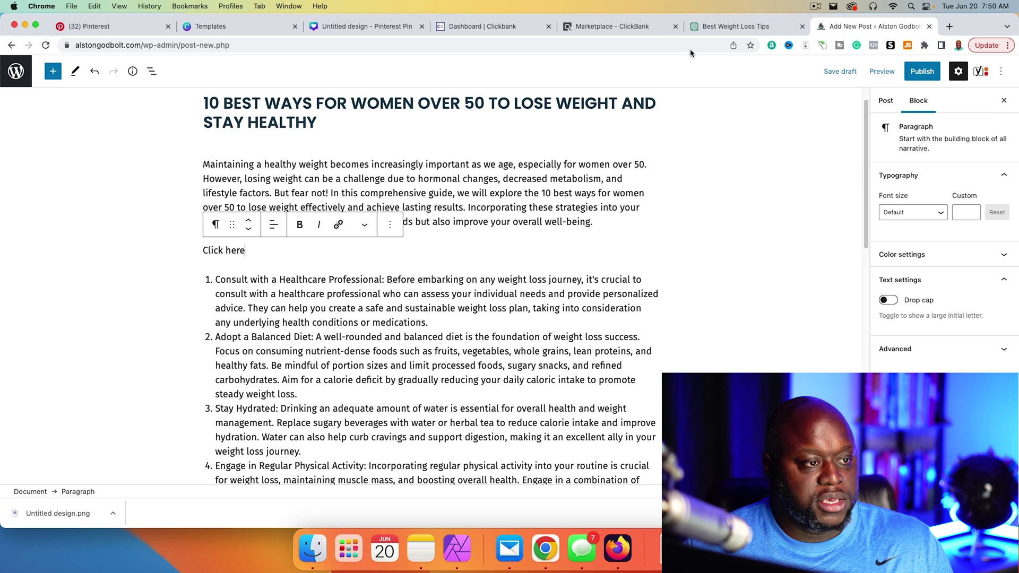
# Step: In the ClickBank marketplace, create a HopLink for the Alpilean offer with the affiliate account nickname and copy it
pyautogui.click(641, 30)
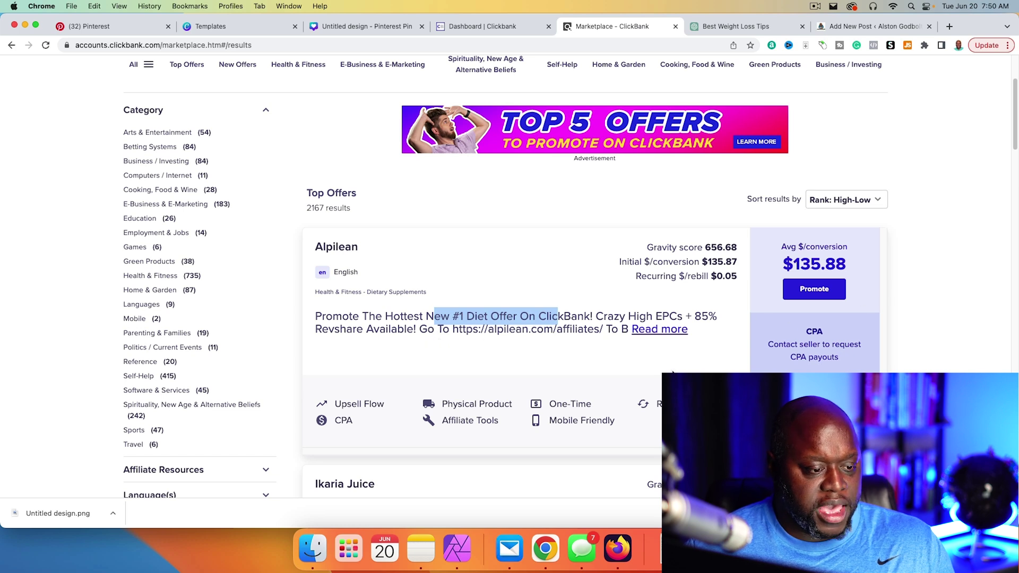
pyautogui.click(810, 290)
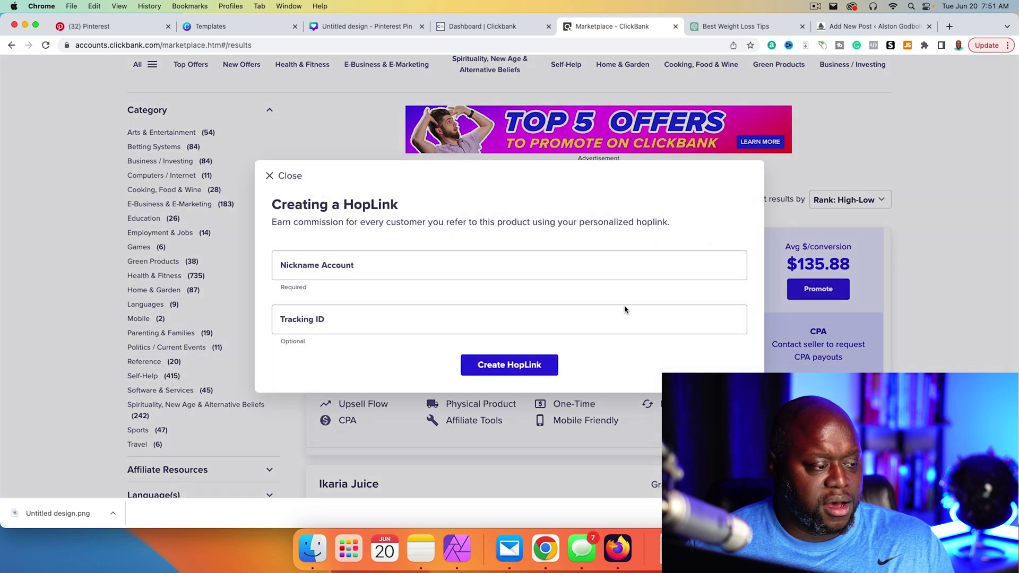
pyautogui.write('gobbolt52')
pyautogui.press('Return')
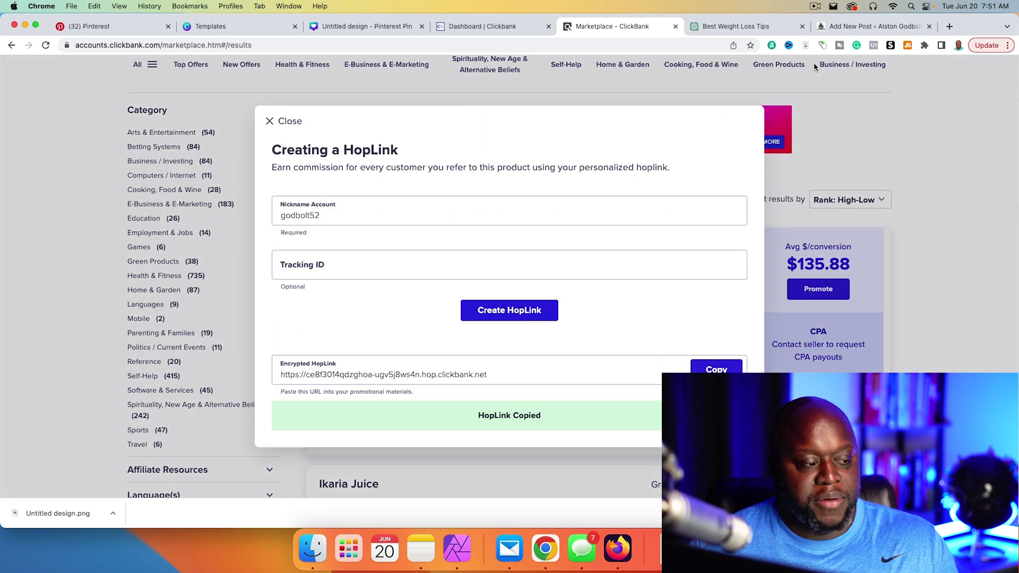
# Step: Open the copied HopLink in a new browser tab to check the Alpilean sales page
pyautogui.click(948, 27)
pyautogui.press('super+v')
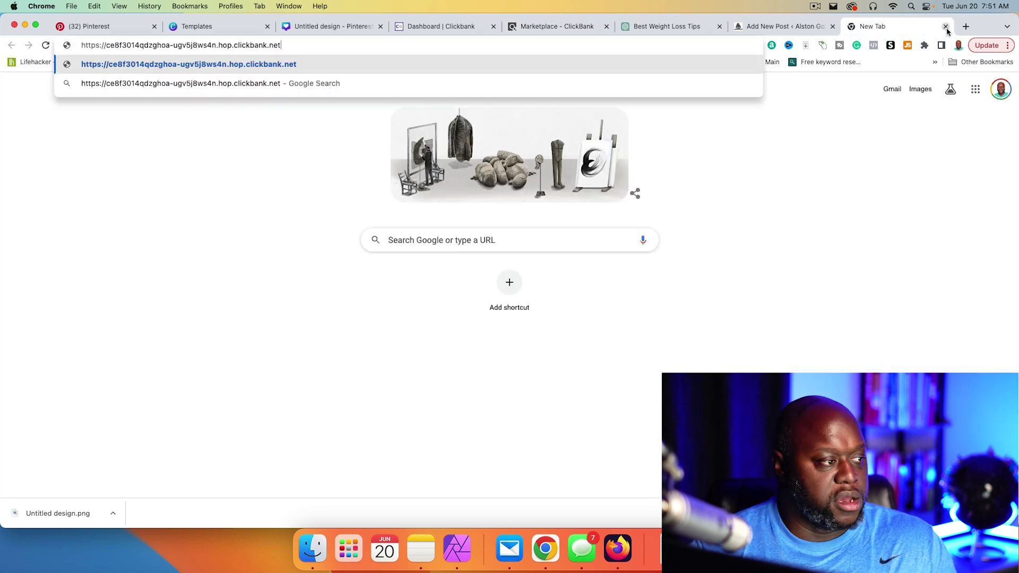
pyautogui.press('Return')
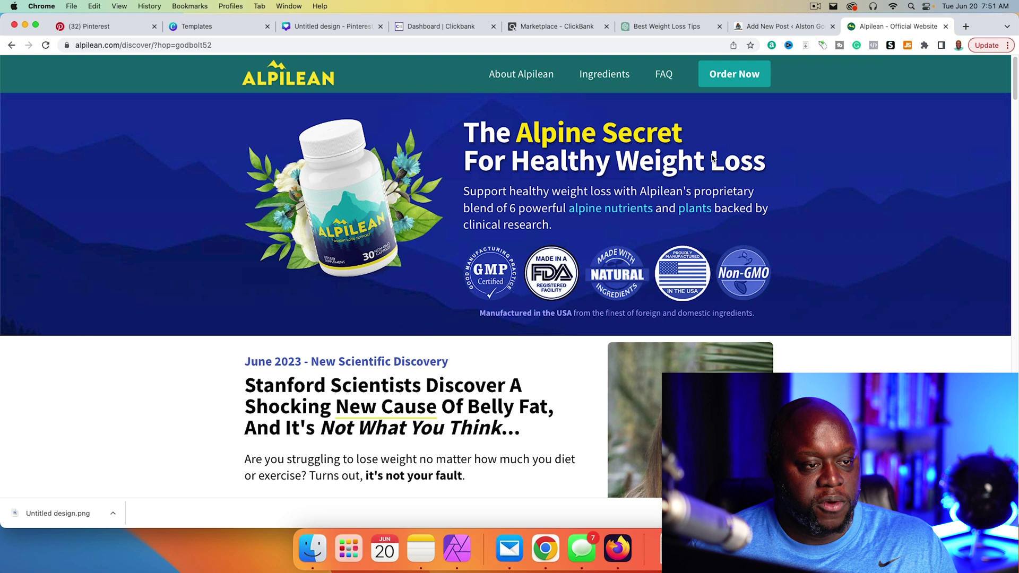
# Step: Complete the call-to-action line in the WordPress post as "Click here for the secret for healthy weight loss"
pyautogui.click(664, 27)
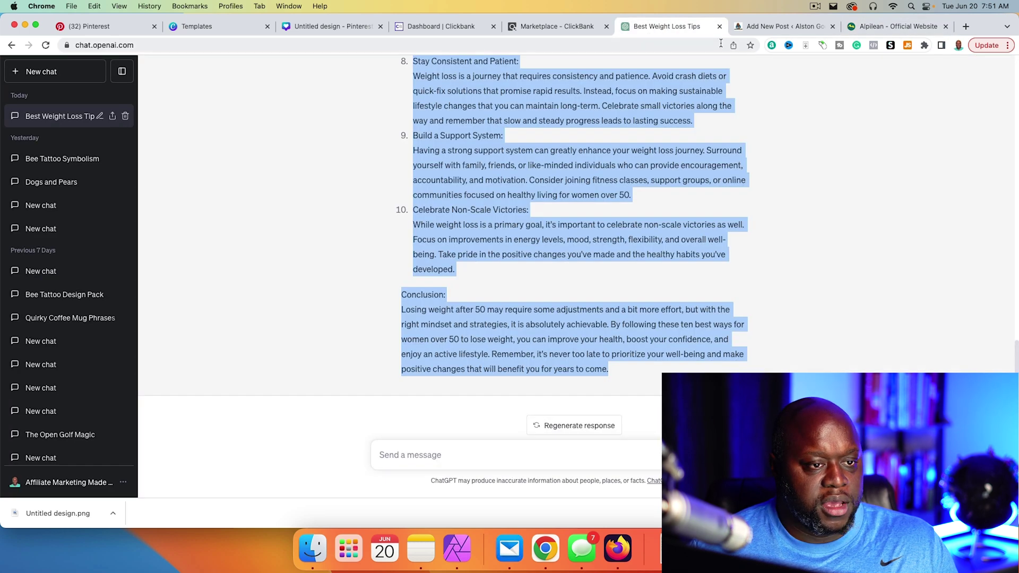
pyautogui.click(762, 27)
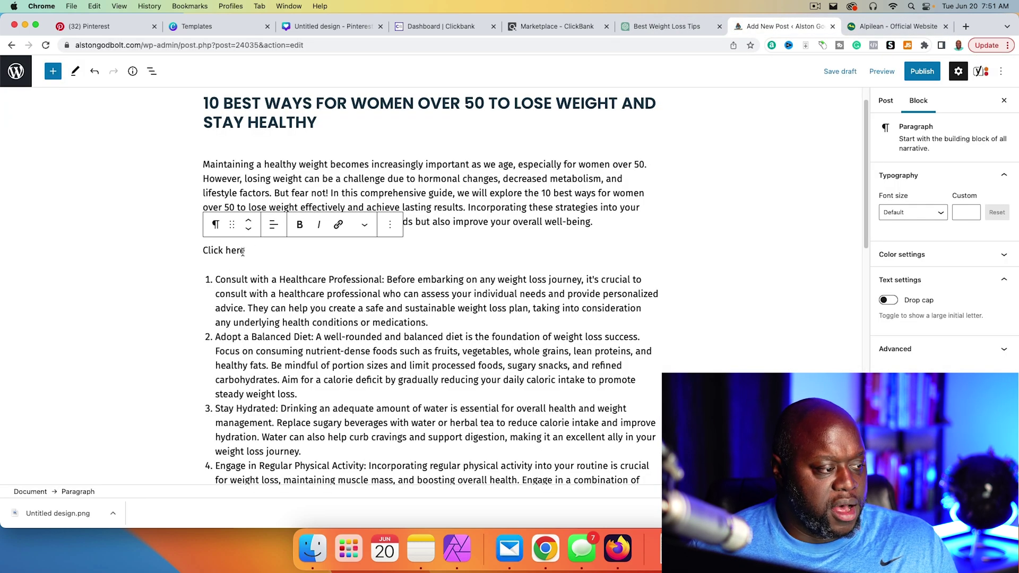
pyautogui.write('for the secret fo')
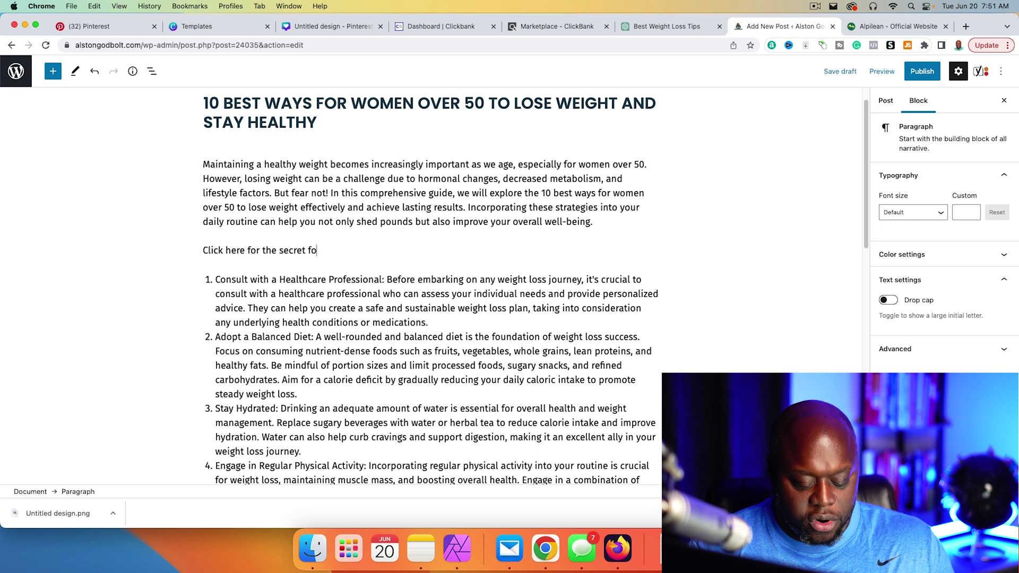
pyautogui.write('r healthy weight loss')
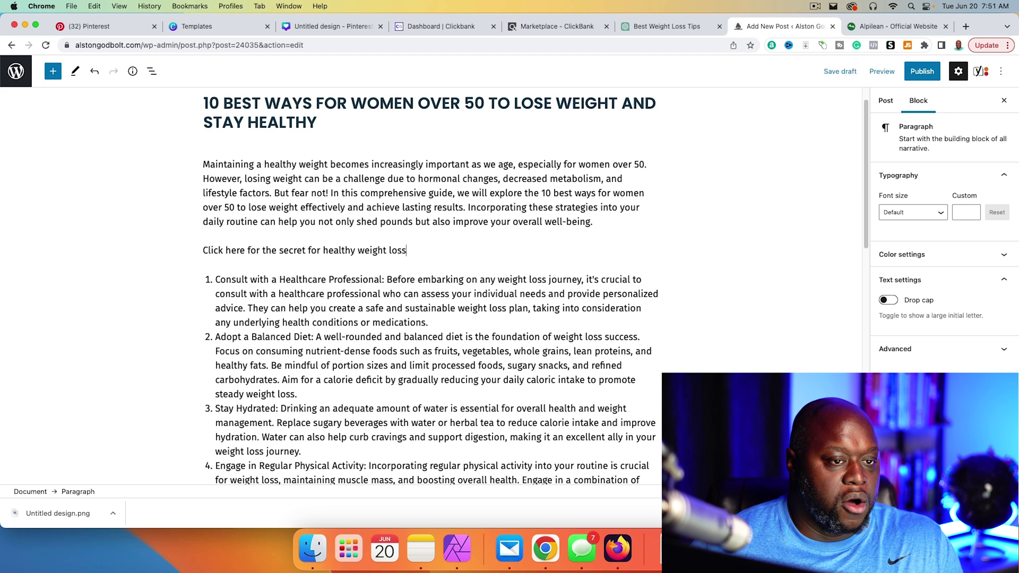
# Step: Copy the generated Alpilean HopLink again from ClickBank
pyautogui.click(896, 26)
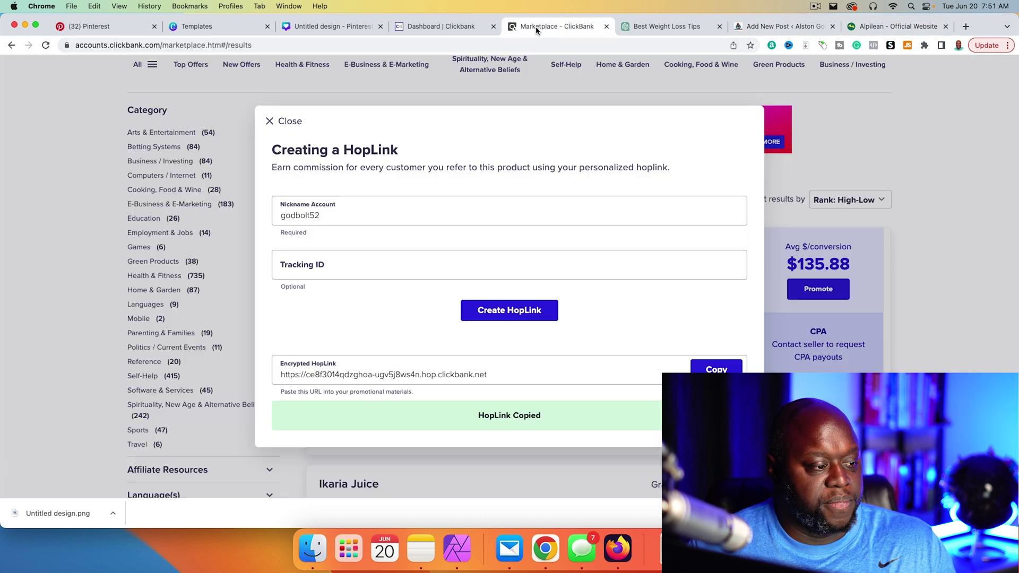
pyautogui.click(557, 26)
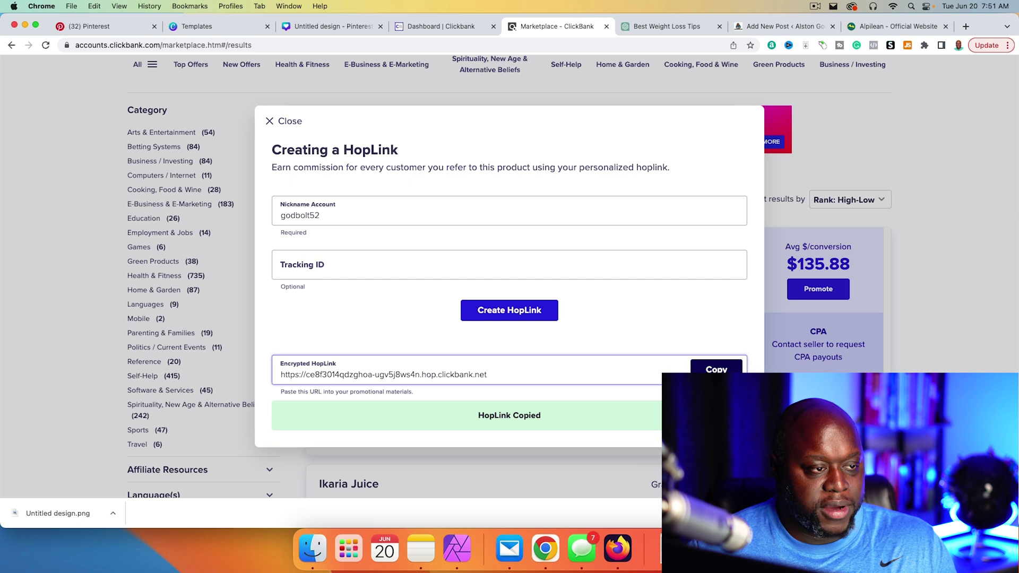
pyautogui.click(441, 26)
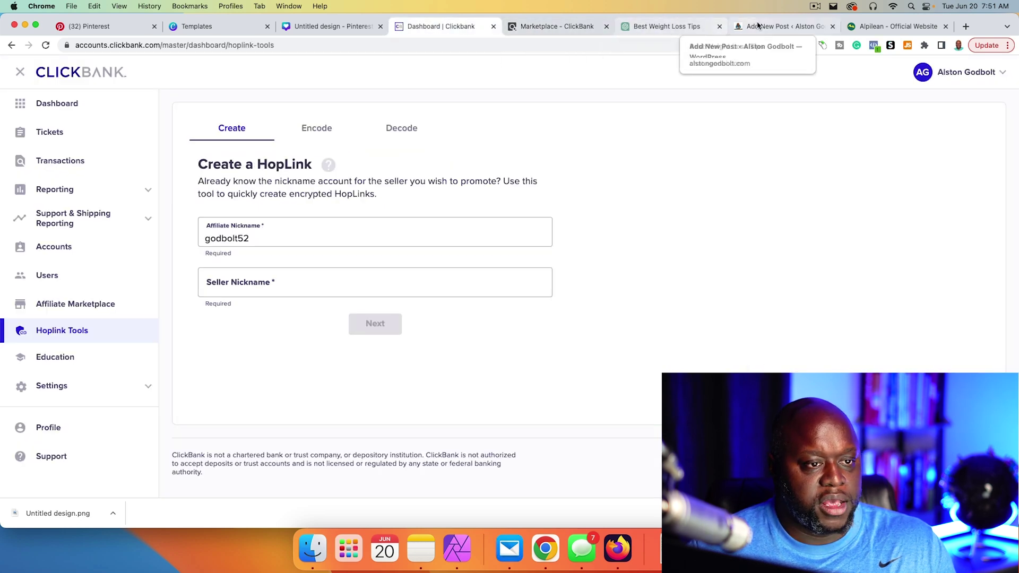
# Step: Link the whole call-to-action line in the WordPress post to the copied HopLink, set to open in a new tab
pyautogui.click(783, 26)
pyautogui.tripleClick(293, 252)
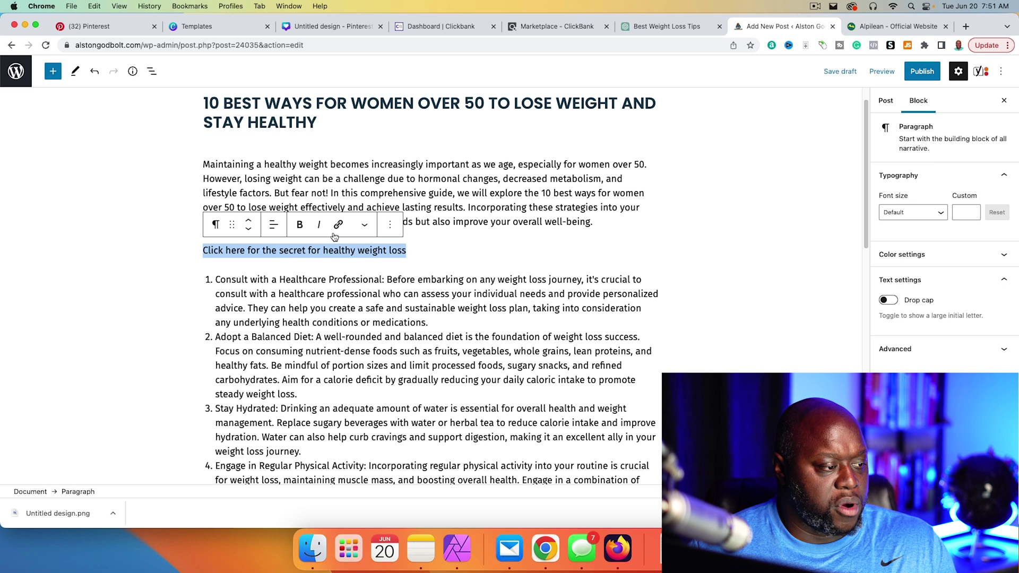
pyautogui.click(338, 224)
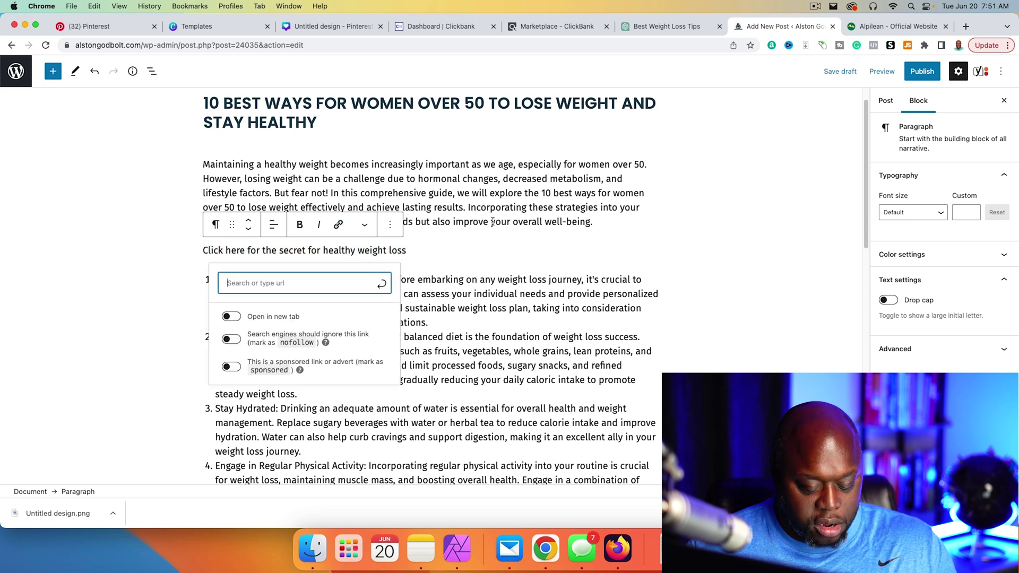
pyautogui.click(232, 317)
pyautogui.click(272, 277)
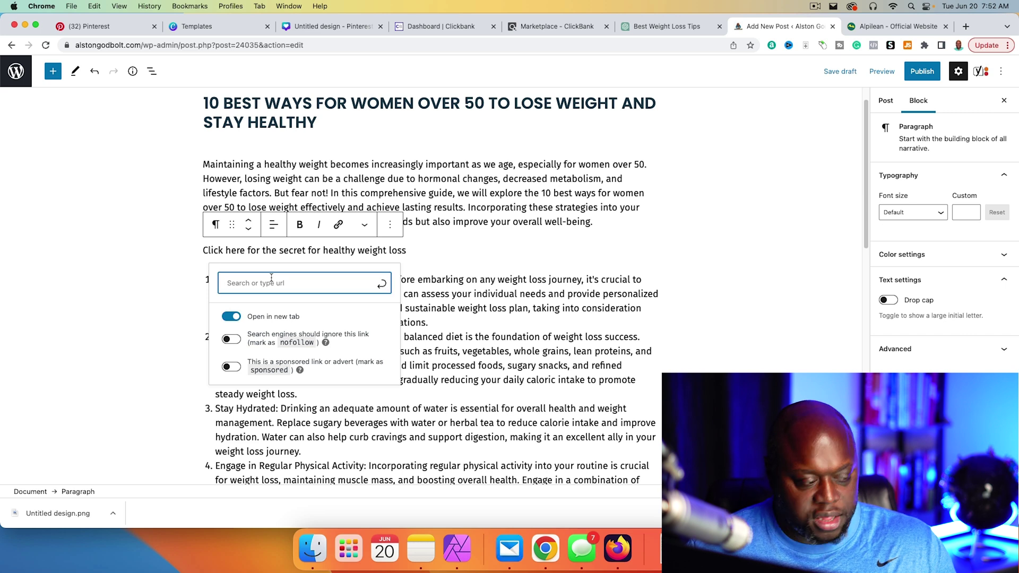
pyautogui.press('super+v')
pyautogui.press('Return')
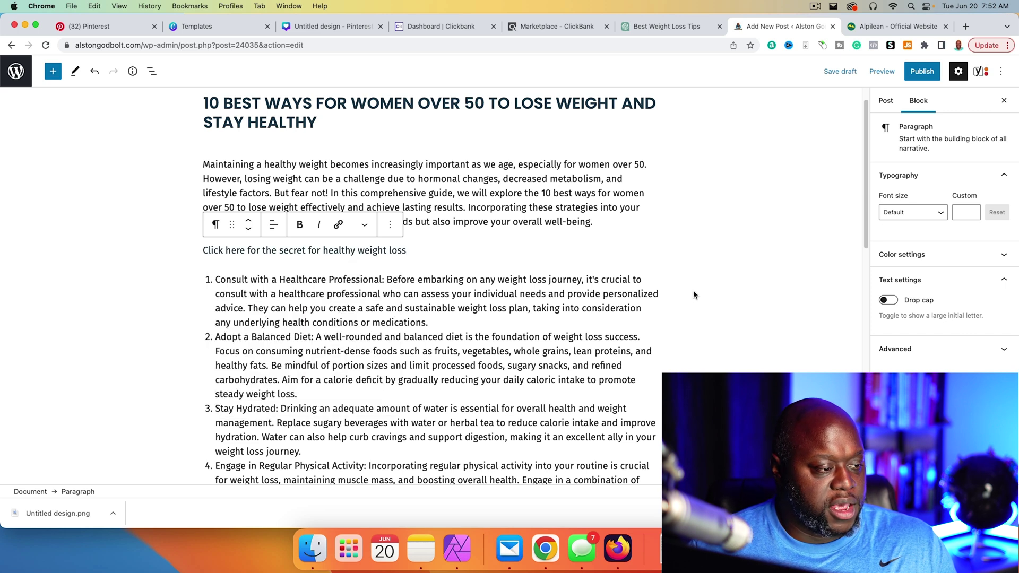
pyautogui.click(550, 326)
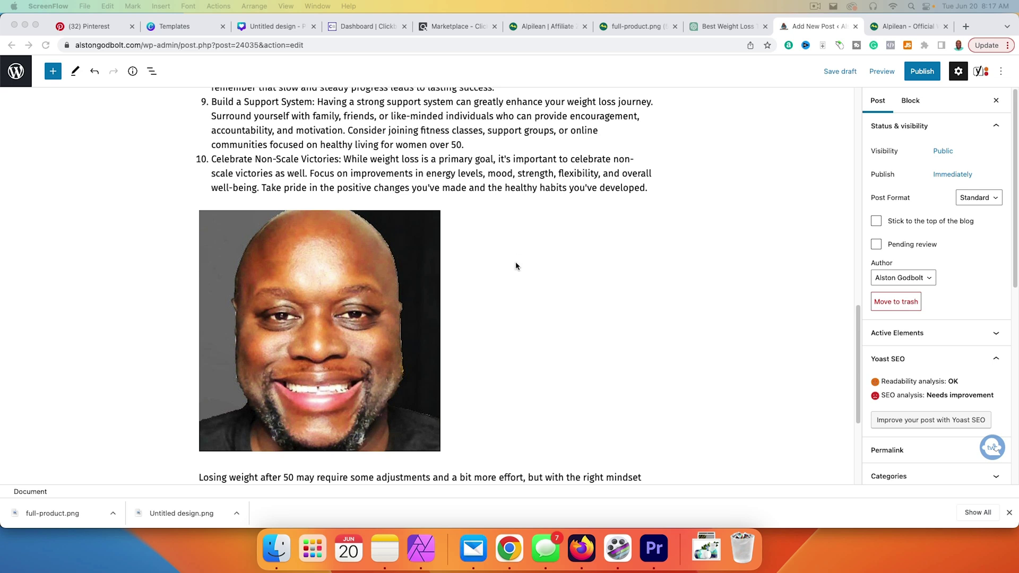
# Step: Switch to Pinterest and start creating a new Pin
pyautogui.scroll(15, 516, 266)
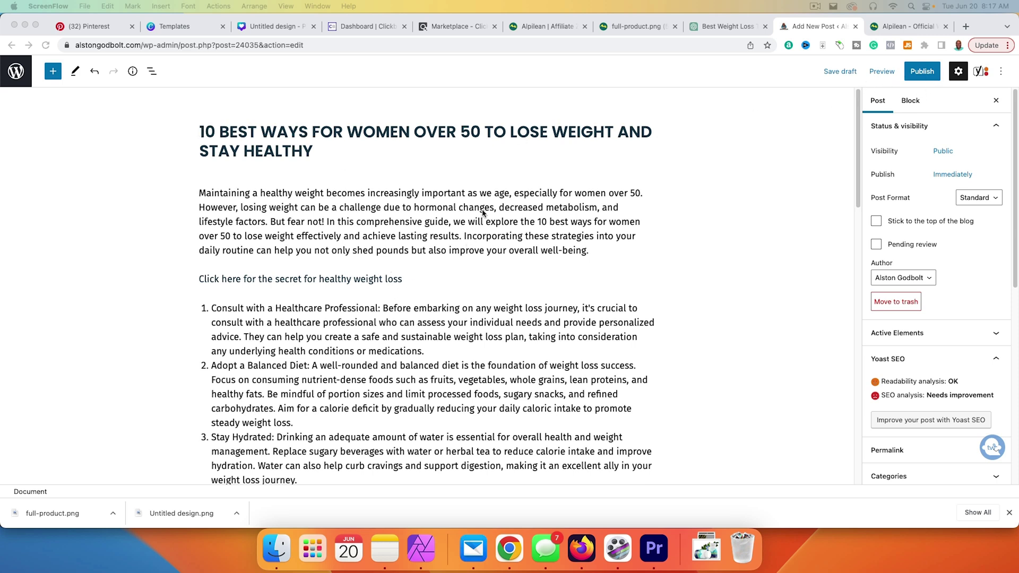
pyautogui.click(106, 30)
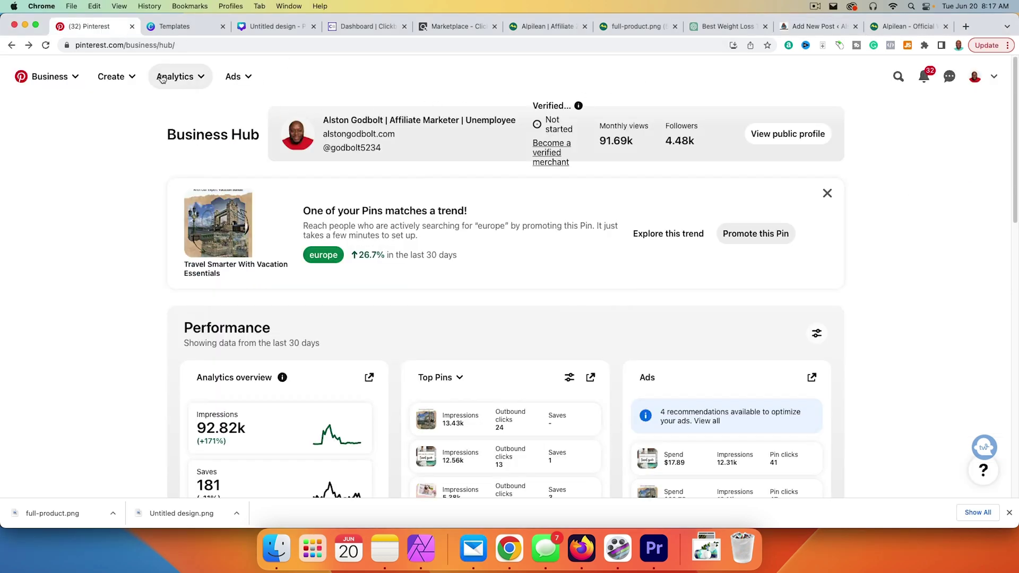
pyautogui.click(123, 77)
pyautogui.click(132, 107)
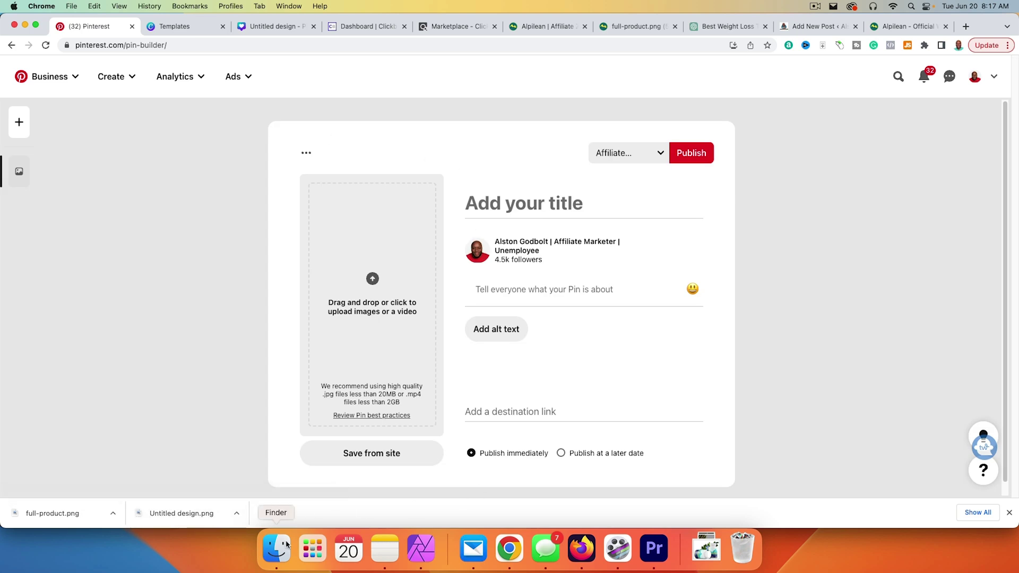
# Step: Upload Untitled design.png as the new Pin's image
pyautogui.click(373, 319)
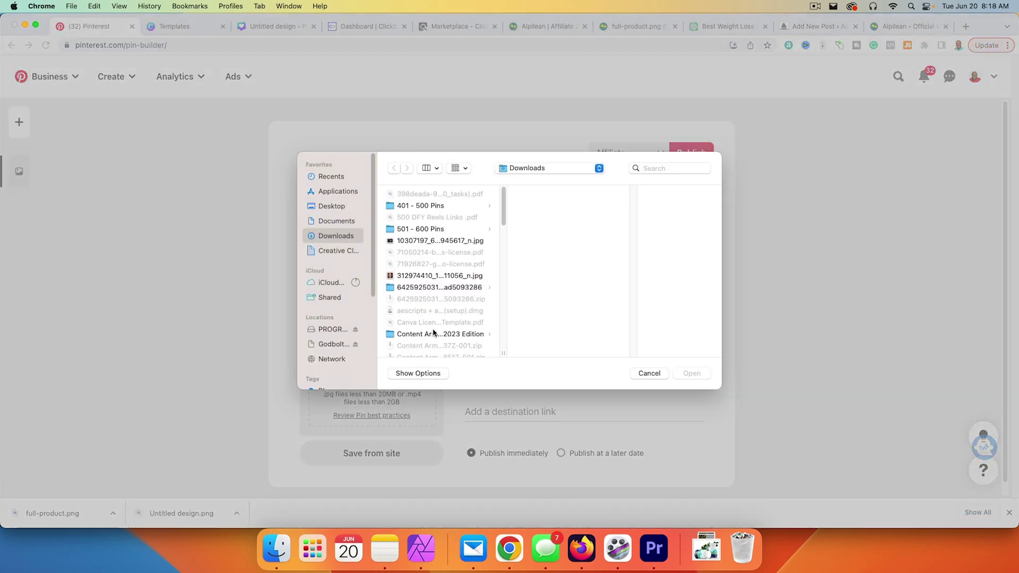
pyautogui.scroll(-10, 415, 348)
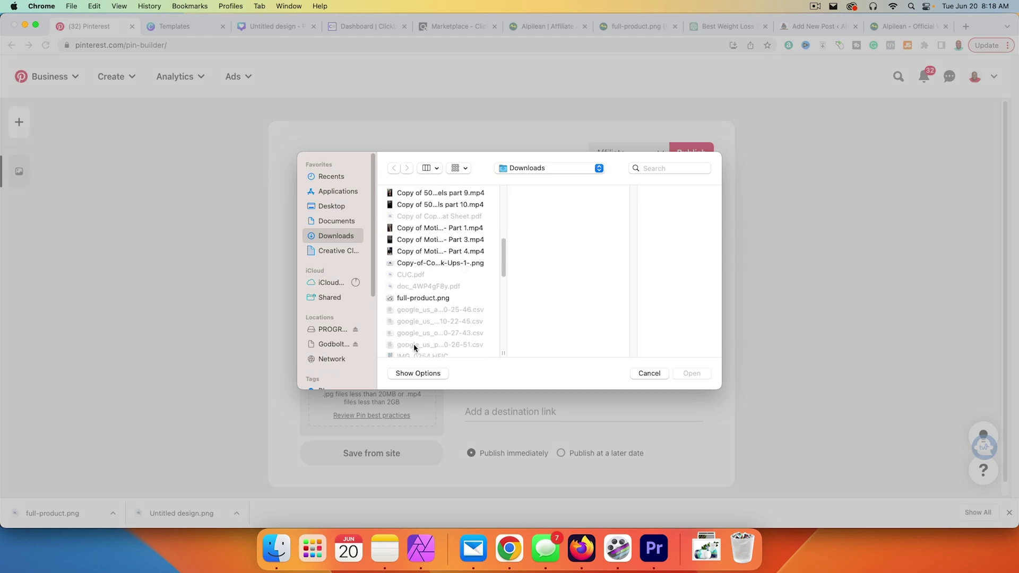
pyautogui.doubleClick(425, 265)
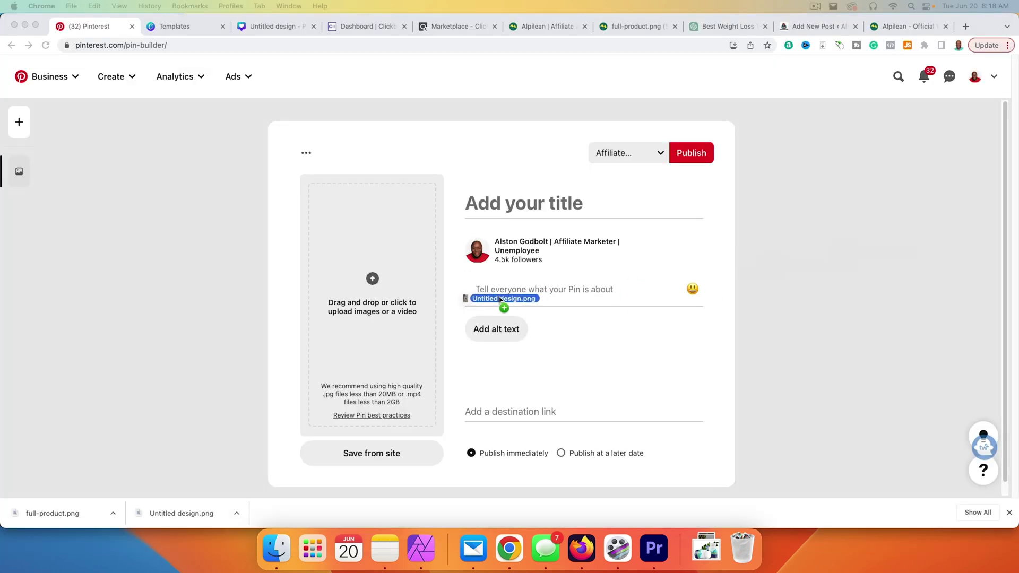
# Step: Check the blog post's title and content in WordPress, and return to the Pin's empty description in Pinterest
pyautogui.click(819, 26)
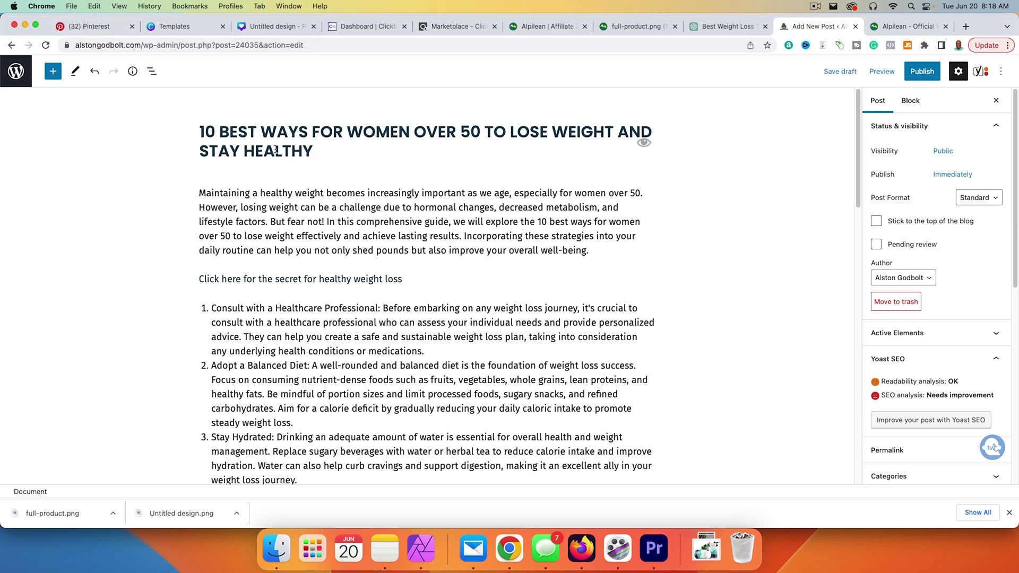
pyautogui.click(88, 26)
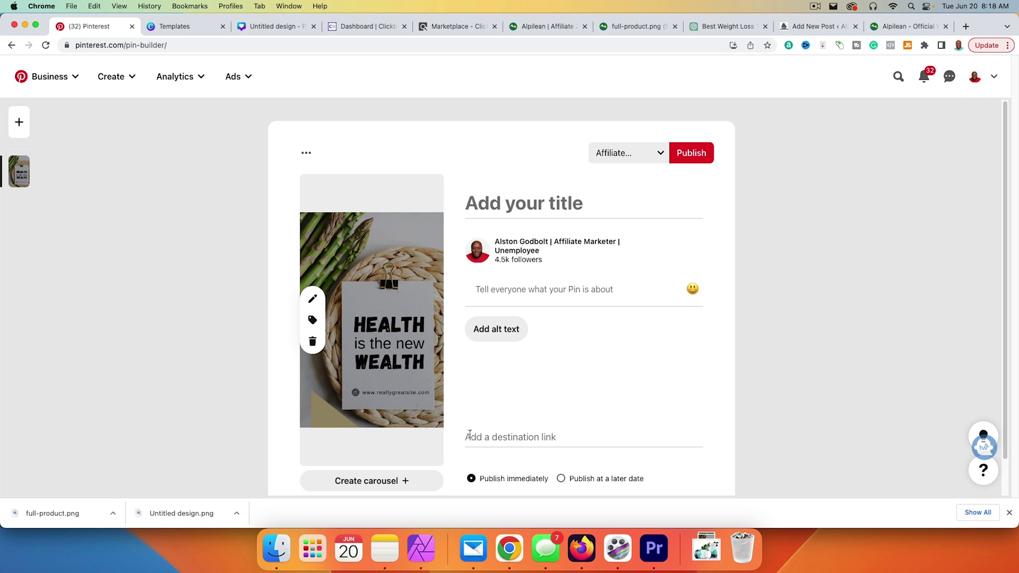
pyautogui.click(550, 291)
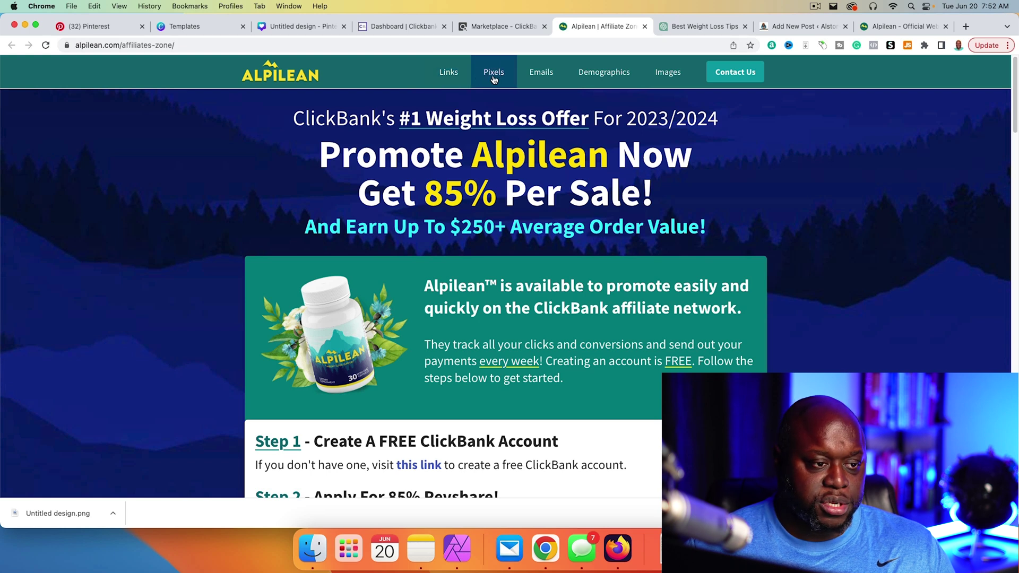
# Step: Save the product image of two bottles with blue flowers from Alpilean's affiliate images to Downloads as full-product
pyautogui.click(668, 72)
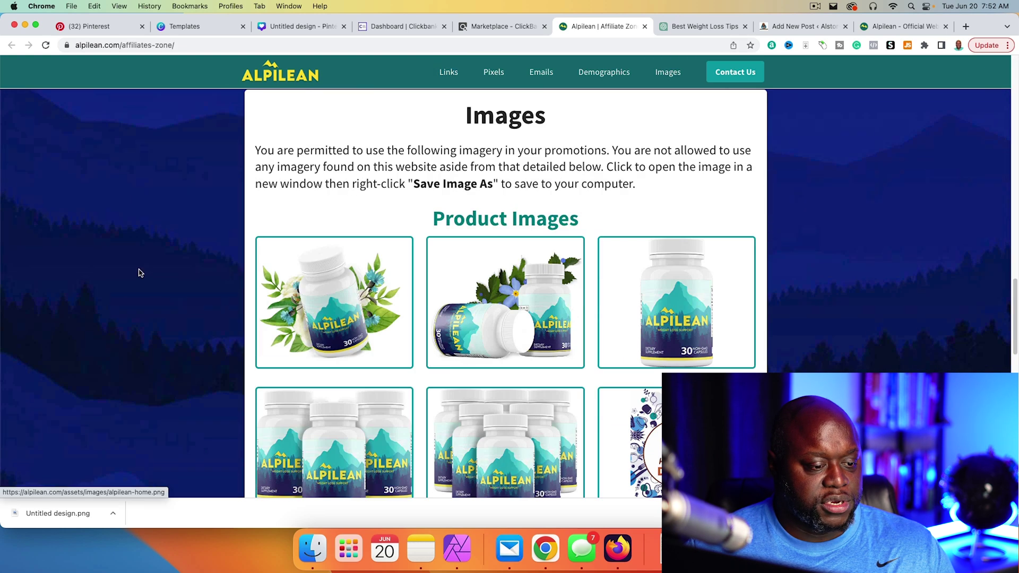
pyautogui.scroll(-7, 137, 273)
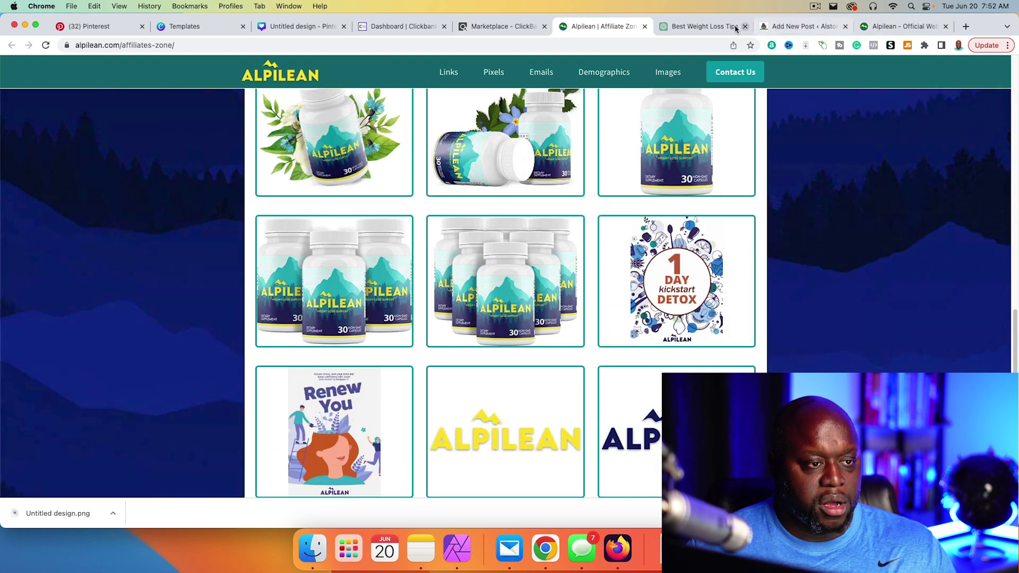
pyautogui.click(499, 137)
pyautogui.rightClick(511, 250)
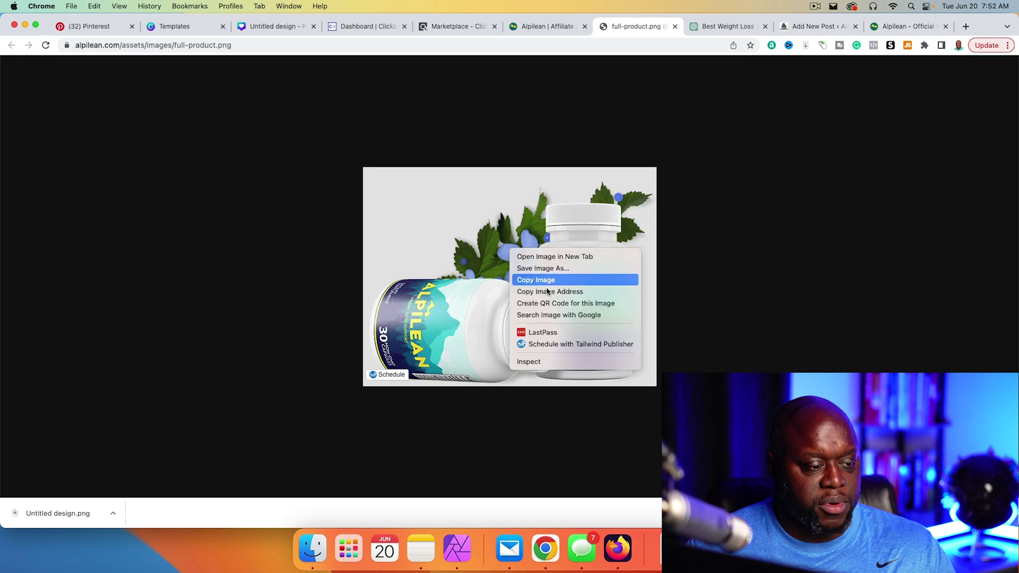
pyautogui.click(573, 268)
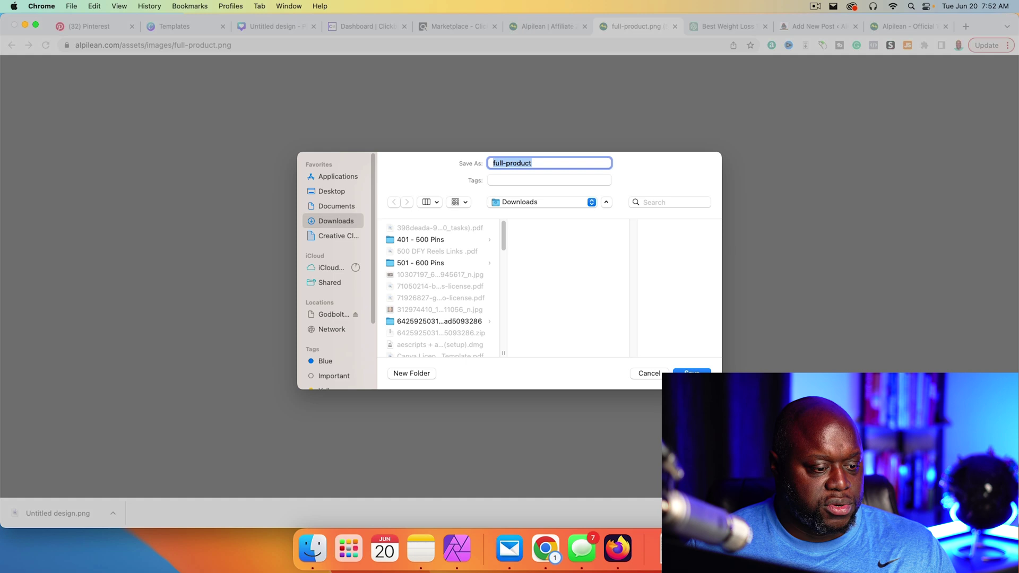
pyautogui.press('Return')
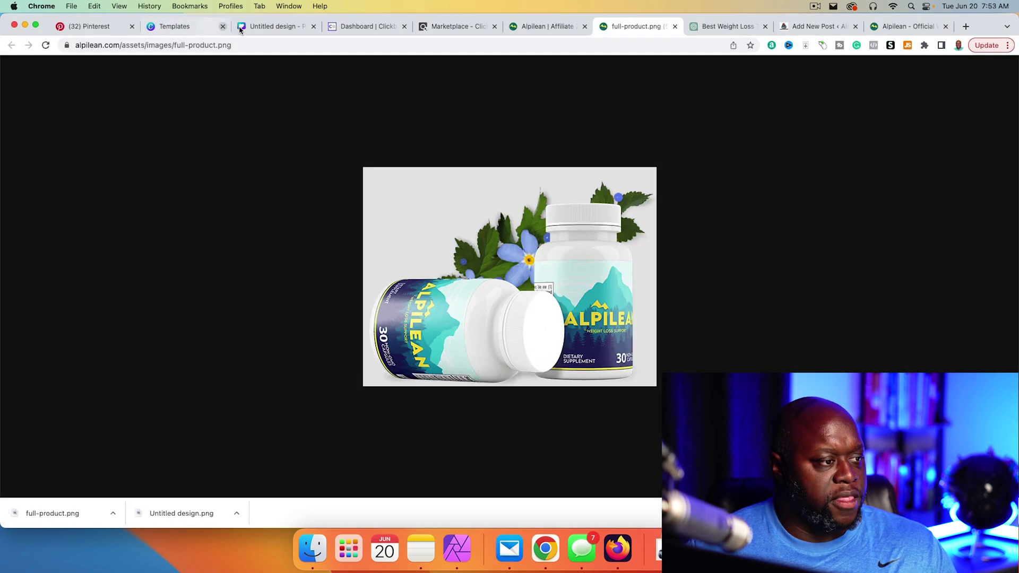
# Step: Insert an empty Image block above the closing paragraph of the WordPress post
pyautogui.click(822, 28)
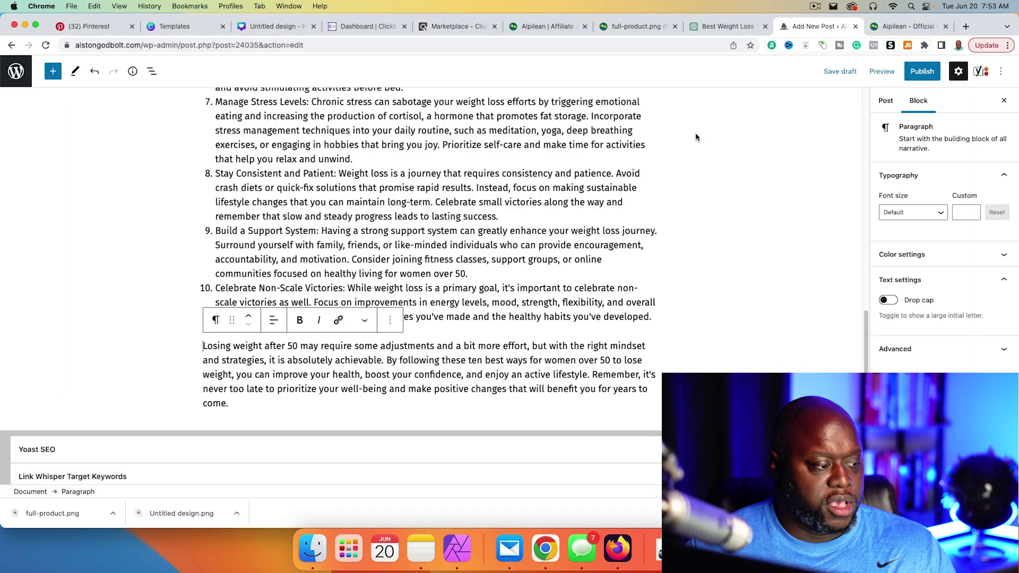
pyautogui.click(203, 346)
pyautogui.press('Return')
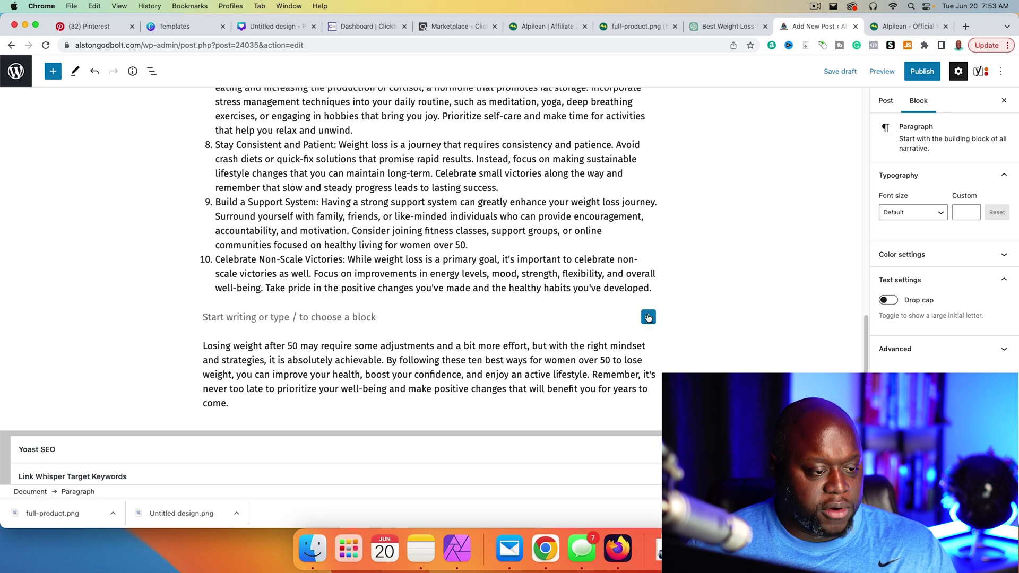
pyautogui.click(648, 317)
pyautogui.write('image')
pyautogui.press('Return')
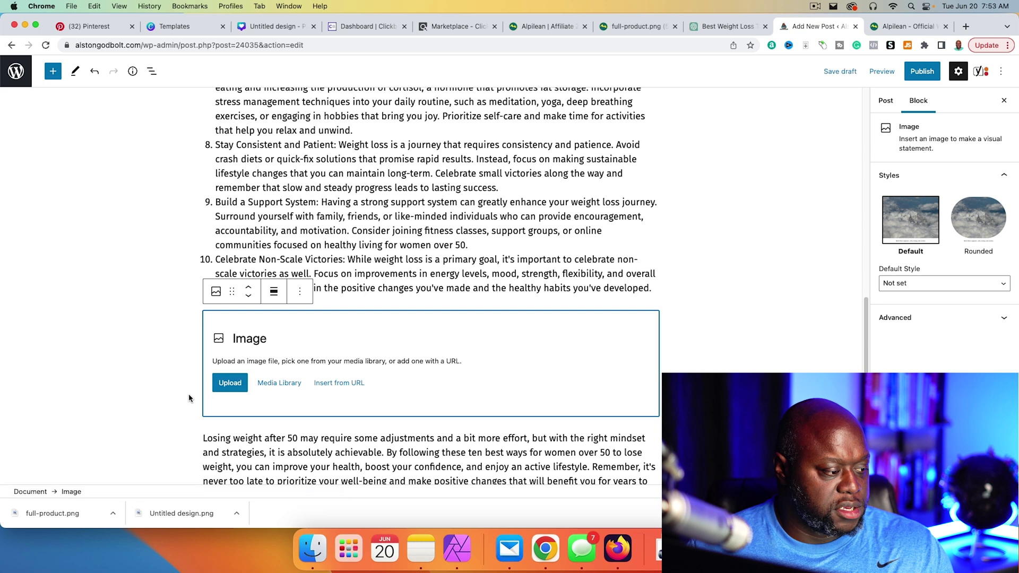
# Step: Upload the 312974410 portrait JPG from the Downloads folder into the new Image block
pyautogui.click(229, 383)
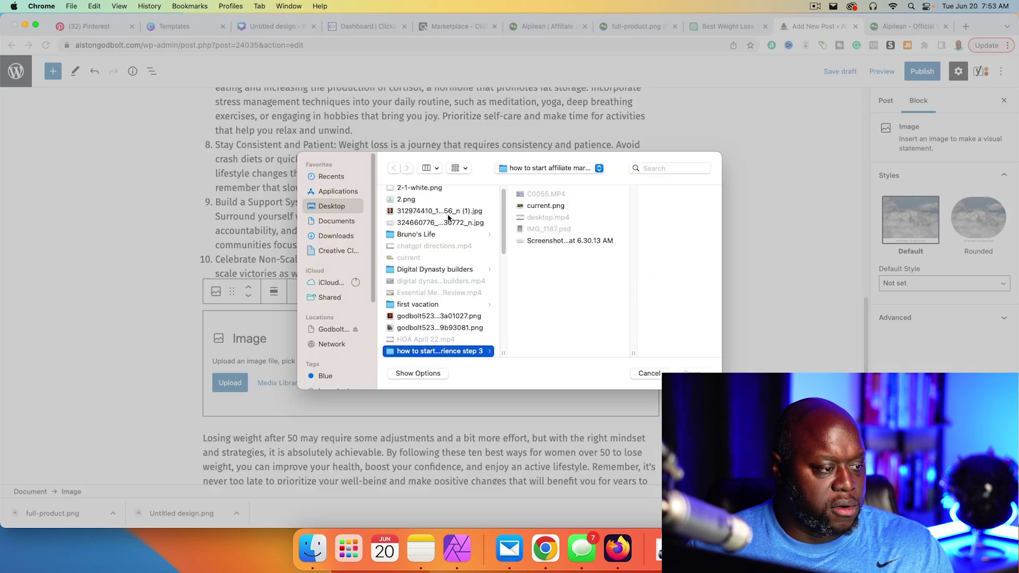
pyautogui.scroll(1, 421, 268)
pyautogui.click(337, 236)
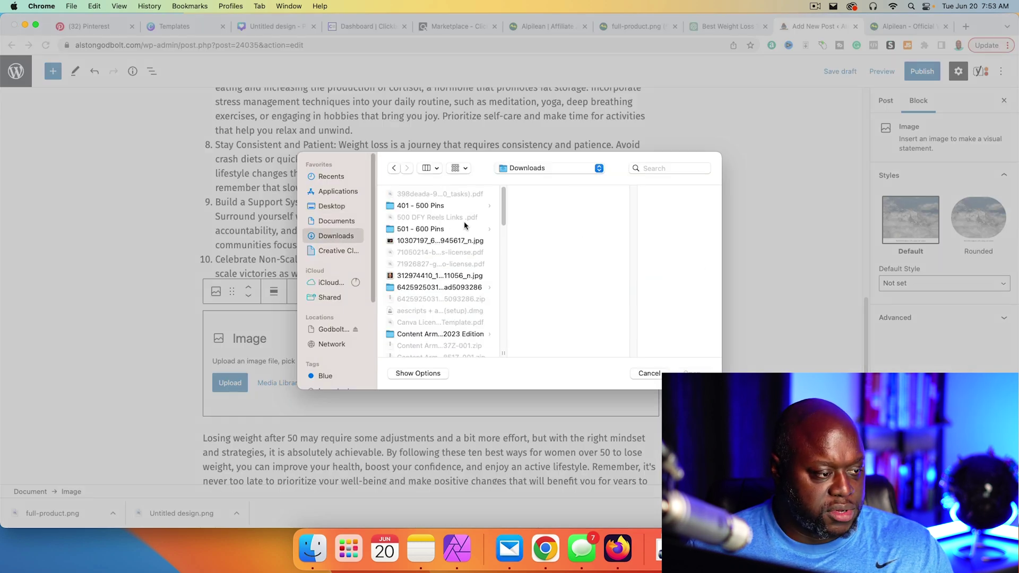
pyautogui.click(446, 231)
pyautogui.click(453, 241)
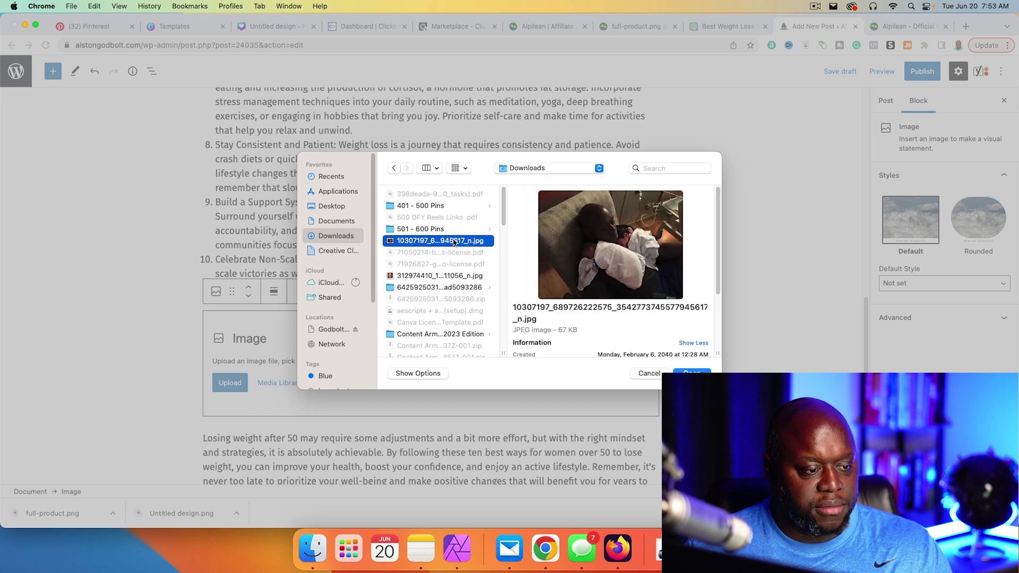
pyautogui.press('Down')
pyautogui.press('Down')
pyautogui.press('Down')
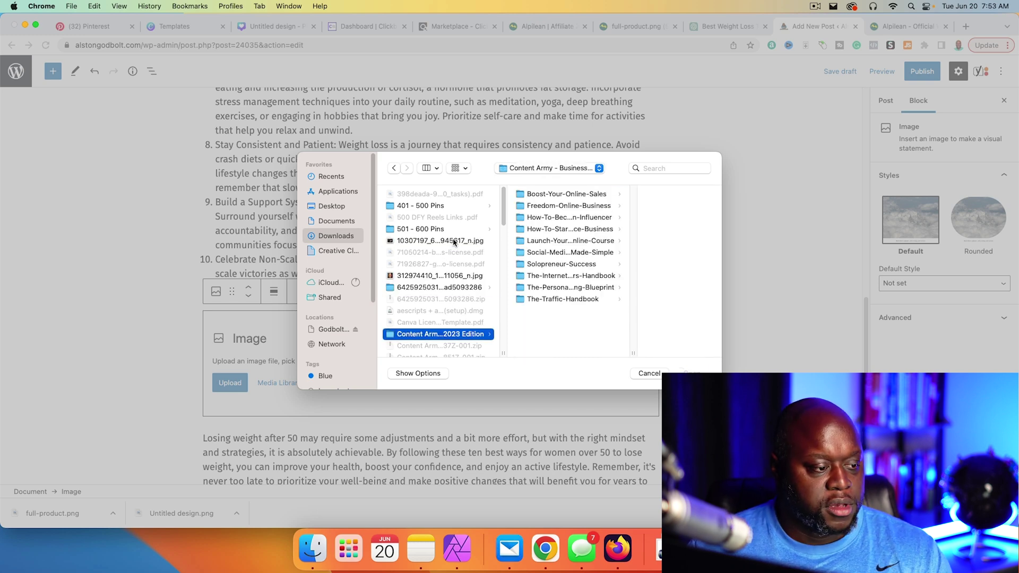
pyautogui.press('Up')
pyautogui.press('Up')
pyautogui.press('Return')
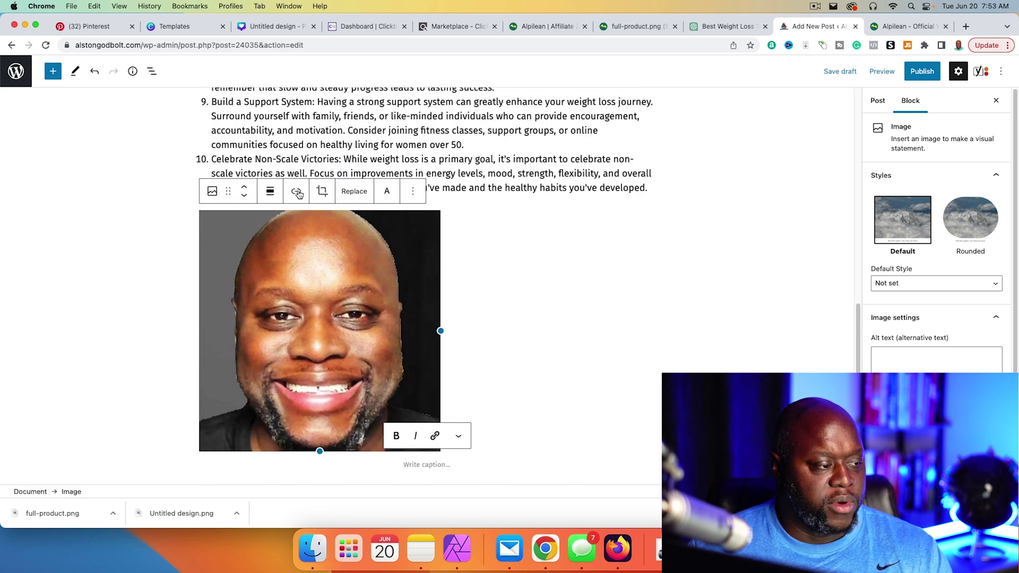
# Step: Link the inserted image to the copied HopLink, set to open in a new tab
pyautogui.click(297, 193)
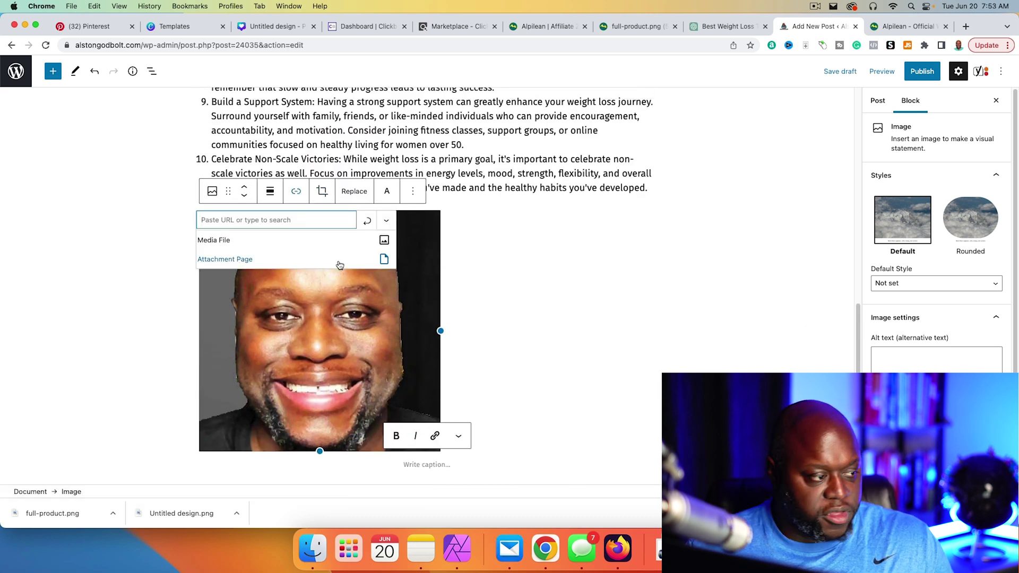
pyautogui.press('super+v')
pyautogui.click(382, 222)
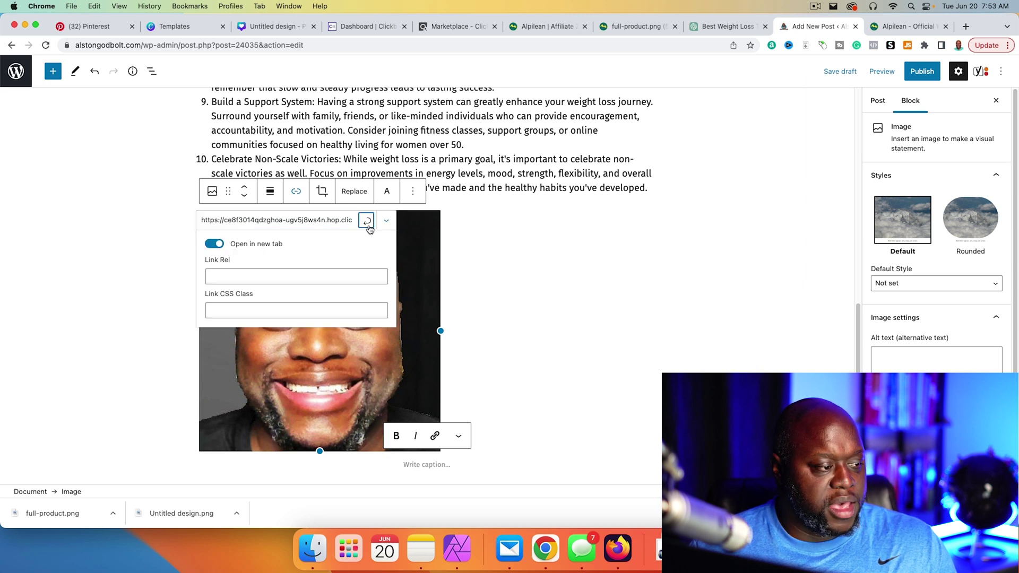
pyautogui.click(370, 229)
pyautogui.click(723, 313)
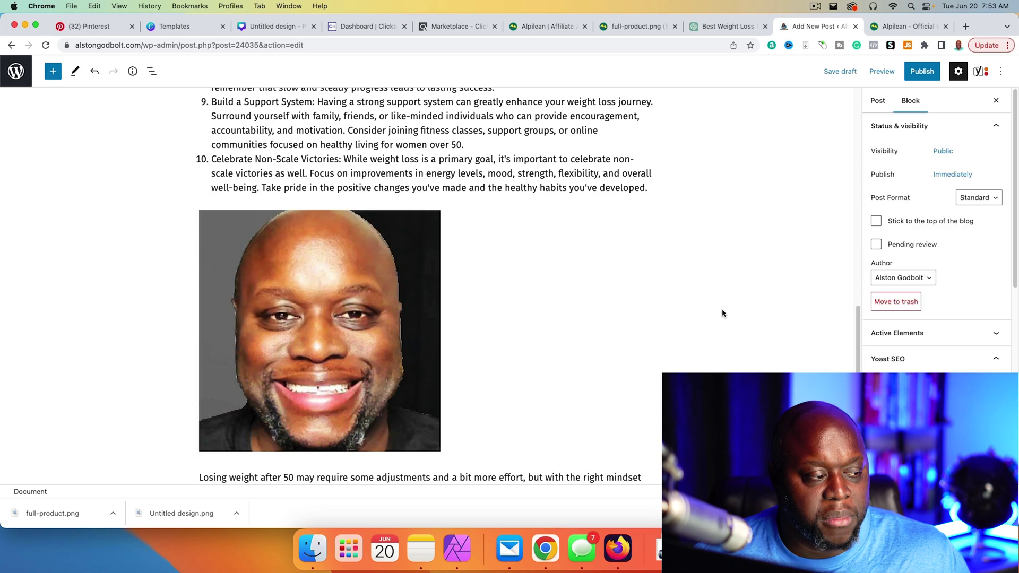